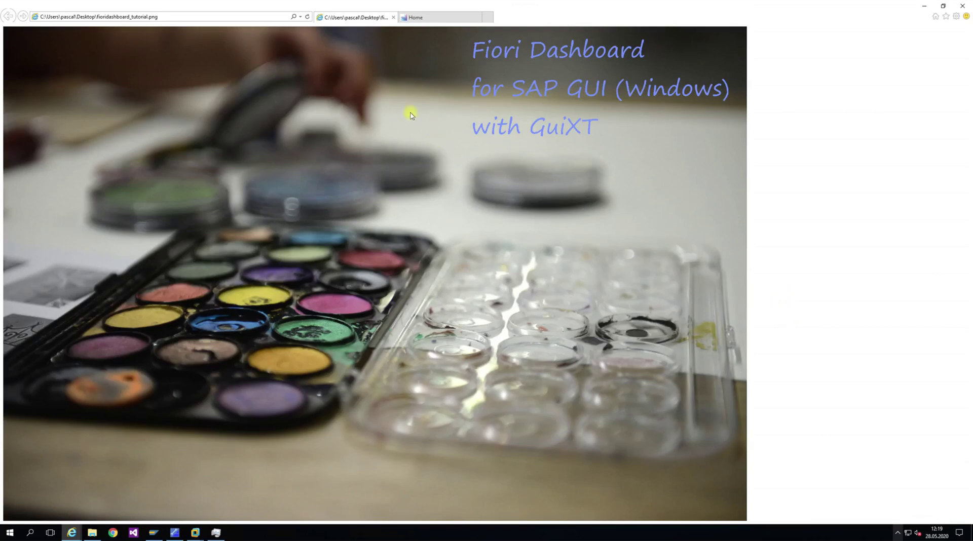
Show the Fiori launchpad Home page in the browser and reduce it to a smaller floating window on the desktop
{"action": "left_click", "coordinate": [430, 21]}
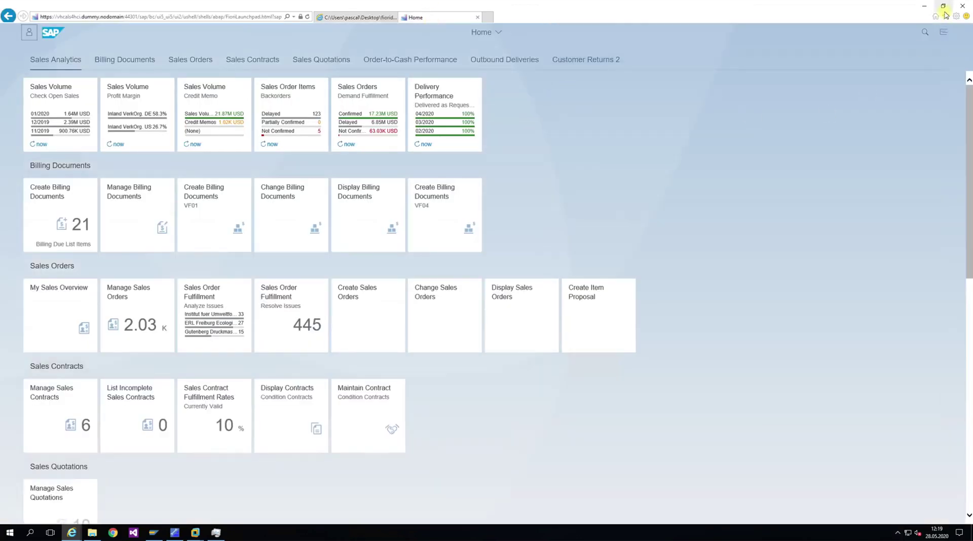
{"action": "key", "text": "super+Down"}
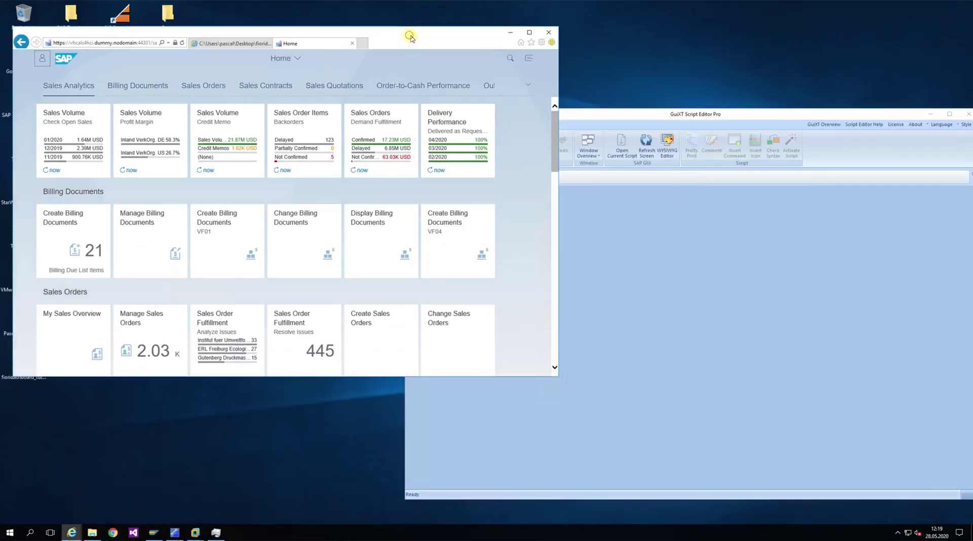
{"action": "left_click_drag", "start_coordinate": [410, 37], "coordinate": [413, 63]}
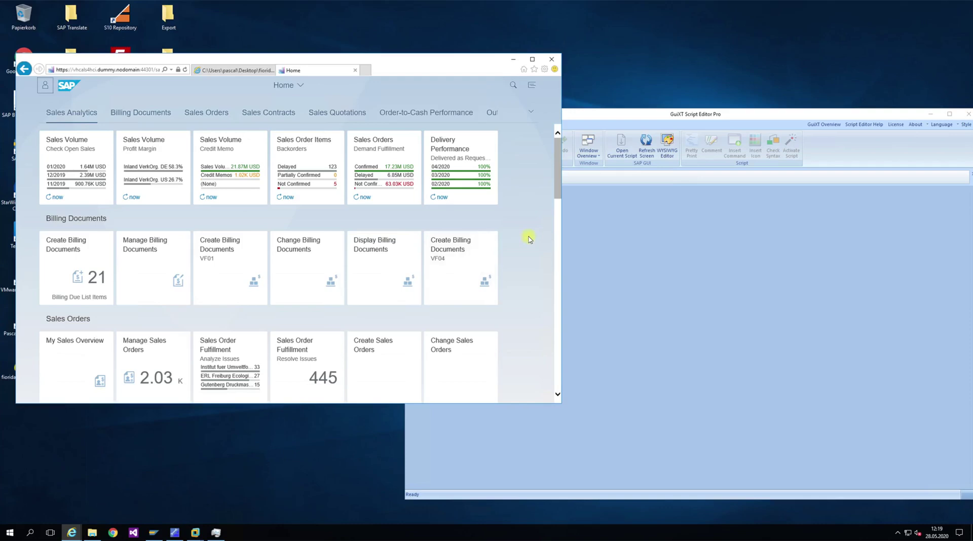
{"action": "left_click_drag", "start_coordinate": [411, 63], "coordinate": [404, 69]}
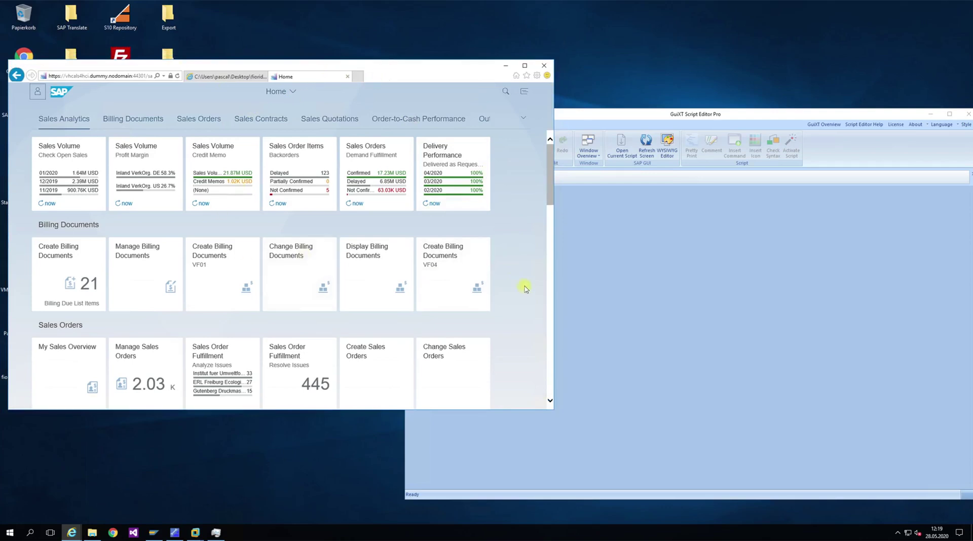
Open the Create Sales Orders app from the launchpad and return to the Home page
{"action": "left_click_drag", "start_coordinate": [551, 172], "coordinate": [552, 185]}
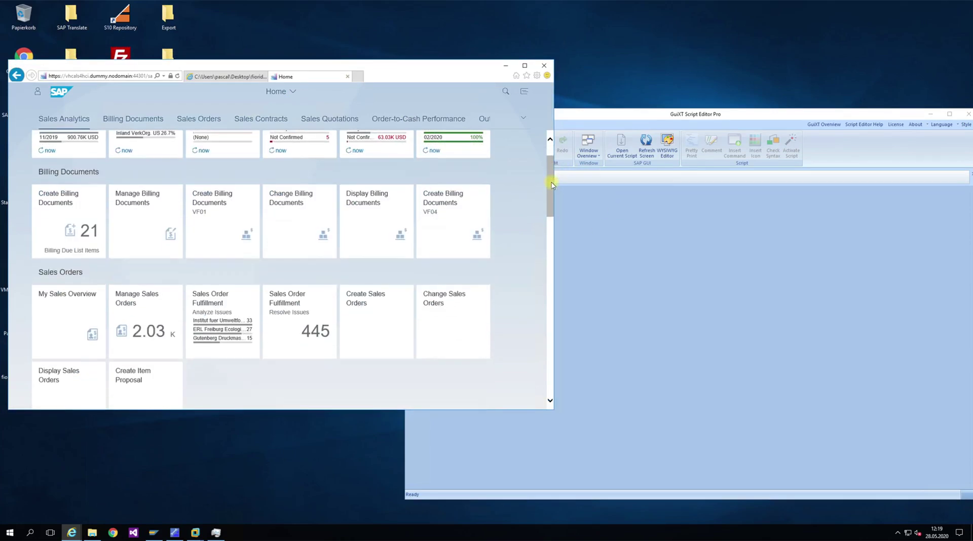
{"action": "left_click", "coordinate": [376, 315]}
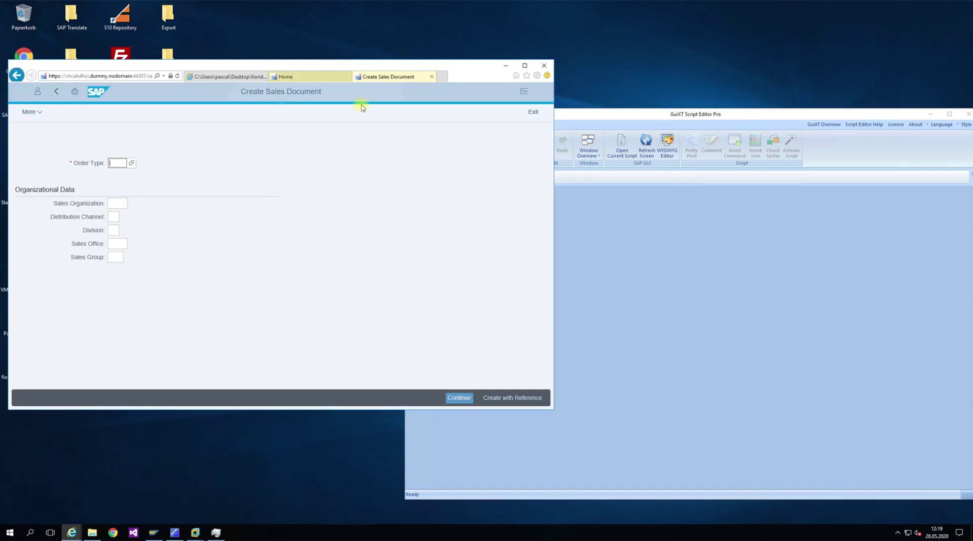
{"action": "left_click", "coordinate": [311, 76]}
{"action": "scroll", "coordinate": [304, 205], "scroll_direction": "up", "scroll_amount": 2}
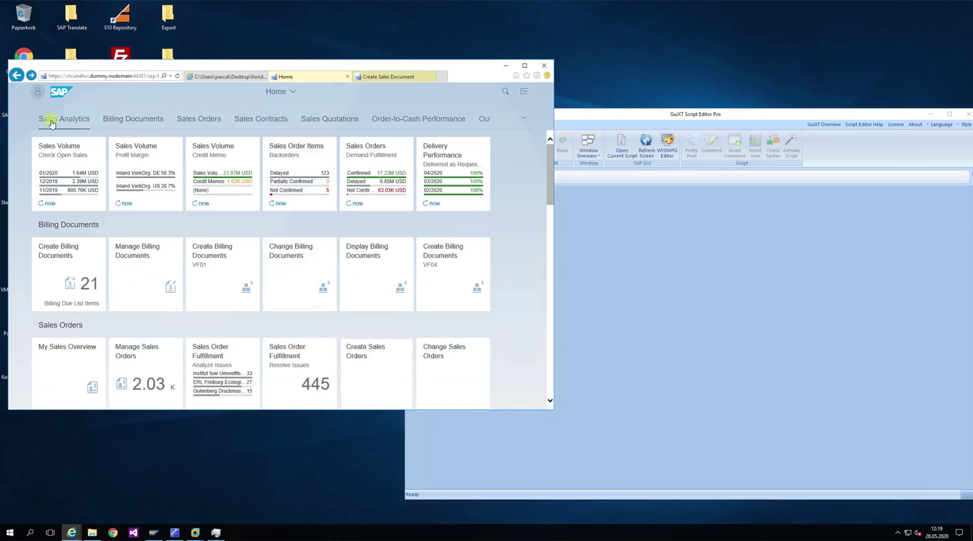
Switch to SAP Logon and log on to S4HANA 1709 DEMO through its shortcut, entering the account password
{"action": "left_click", "coordinate": [153, 532]}
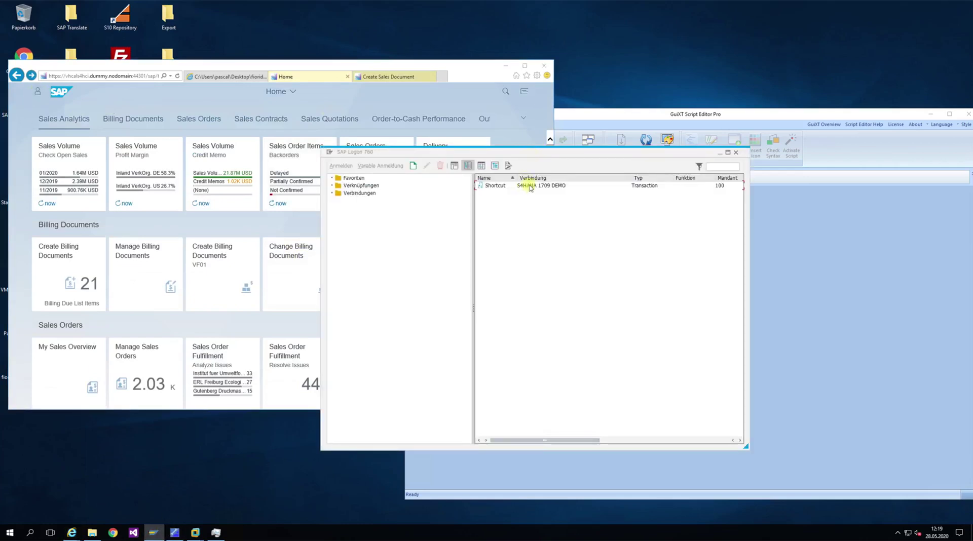
{"action": "left_click", "coordinate": [530, 186]}
{"action": "left_click_drag", "start_coordinate": [499, 152], "coordinate": [464, 143]}
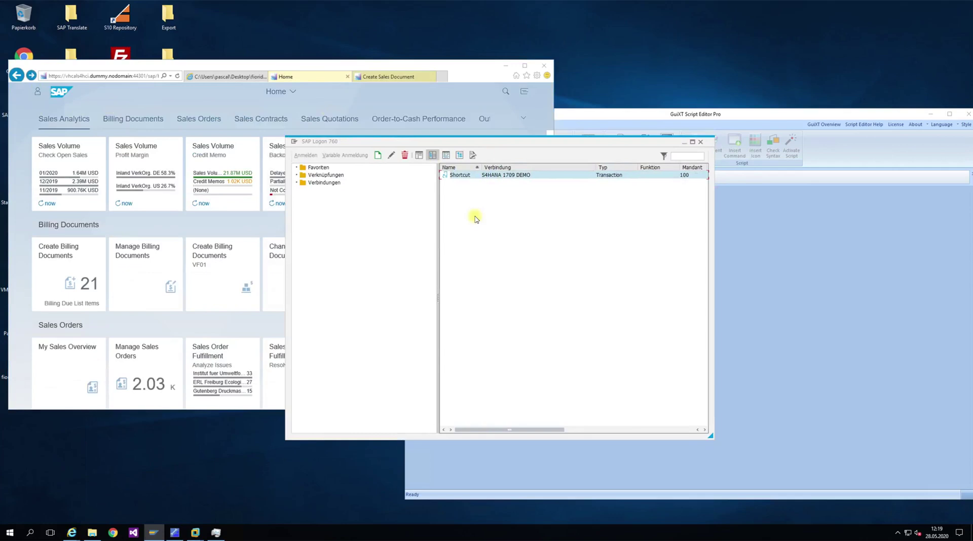
{"action": "double_click", "coordinate": [501, 175]}
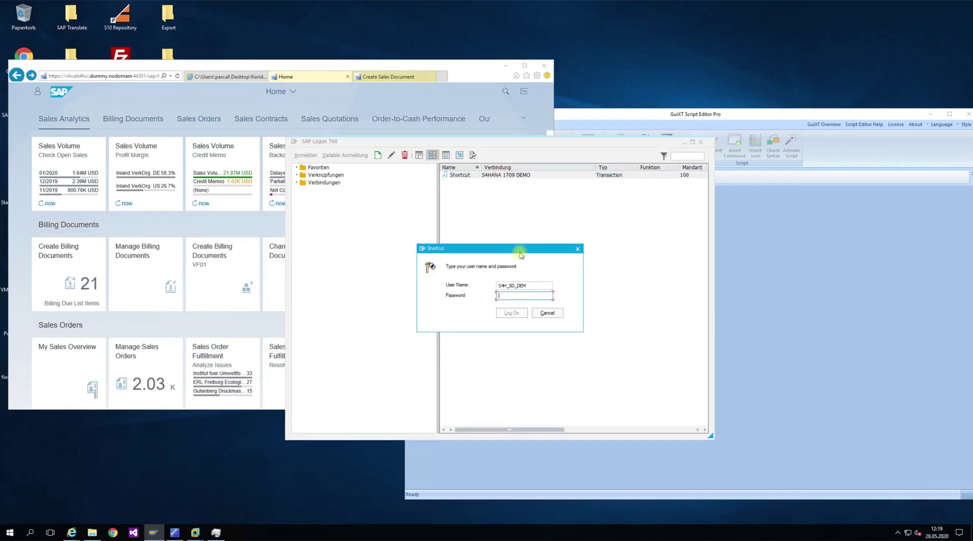
{"action": "type", "text": "****"}
{"action": "key", "text": "Return"}
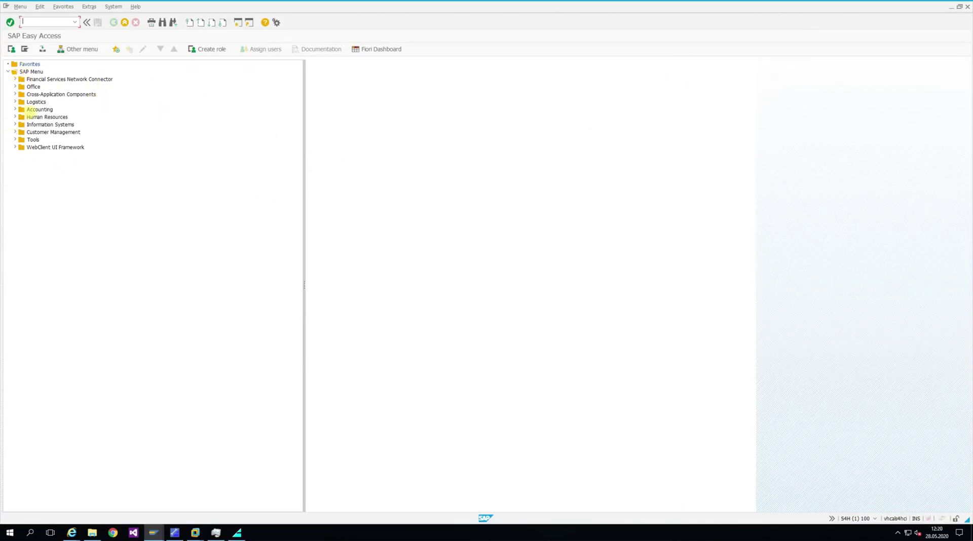
Run the Create Sales Document transaction in SAP GUI and go back to SAP Easy Access
{"action": "type", "text": "1"}
{"action": "key", "text": "Return"}
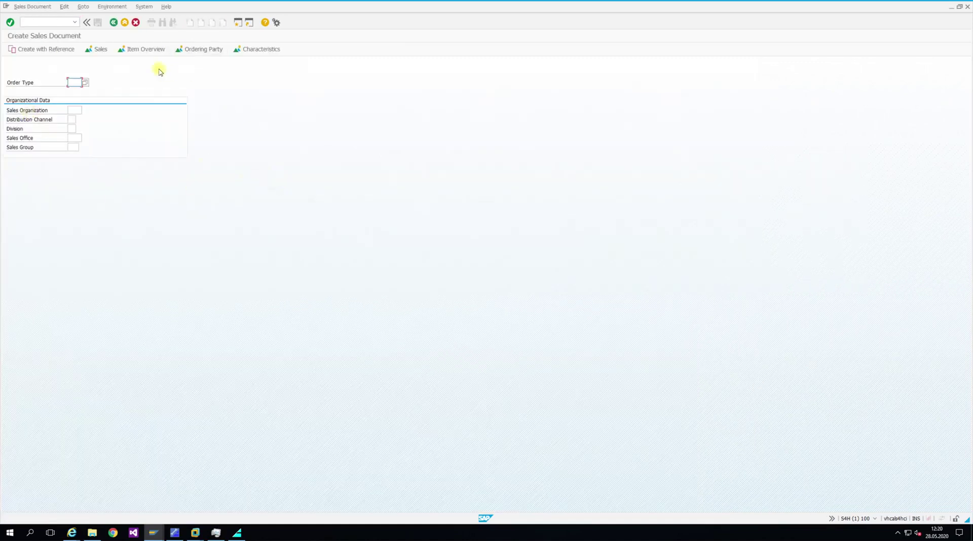
{"action": "left_click", "coordinate": [113, 23]}
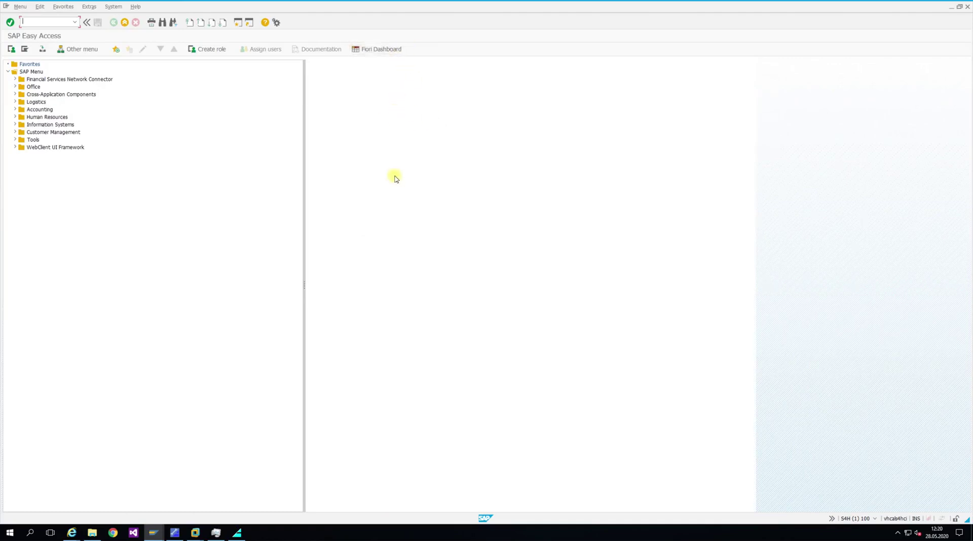
Open the Fiori Dashboard from SAP Easy Access and log in with Fiori Login to load its tiles
{"action": "left_click", "coordinate": [388, 49]}
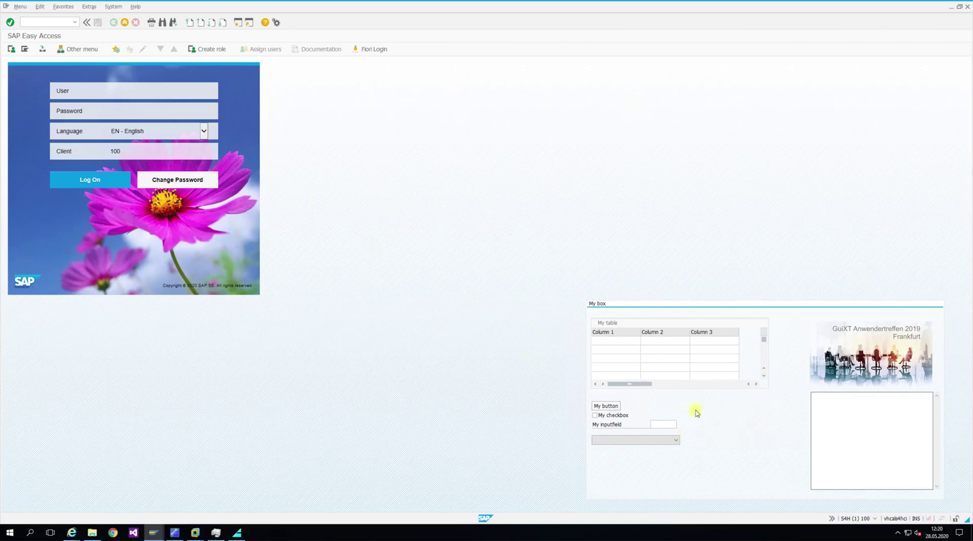
{"action": "left_click", "coordinate": [828, 404]}
{"action": "key", "text": "Tab"}
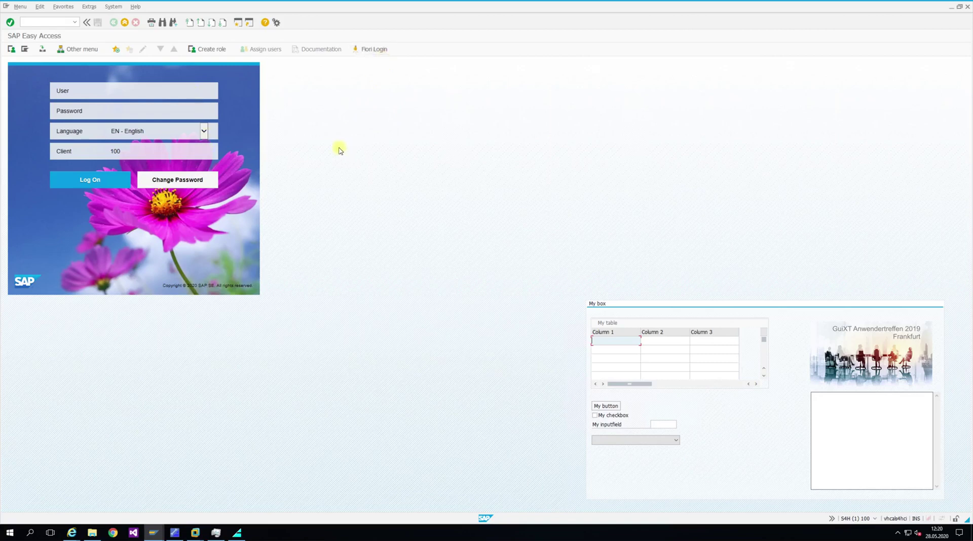
{"action": "left_click", "coordinate": [116, 184]}
{"action": "left_click", "coordinate": [377, 49]}
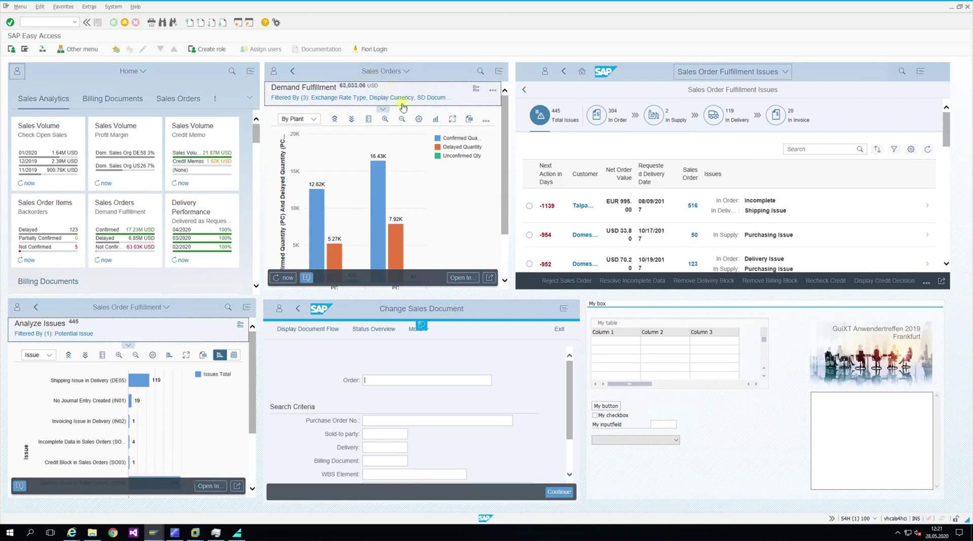
Look through the Demand Fulfillment chart and the Sales Order Fulfillment Issues list on the dashboard
{"action": "left_click_drag", "start_coordinate": [501, 125], "coordinate": [505, 165]}
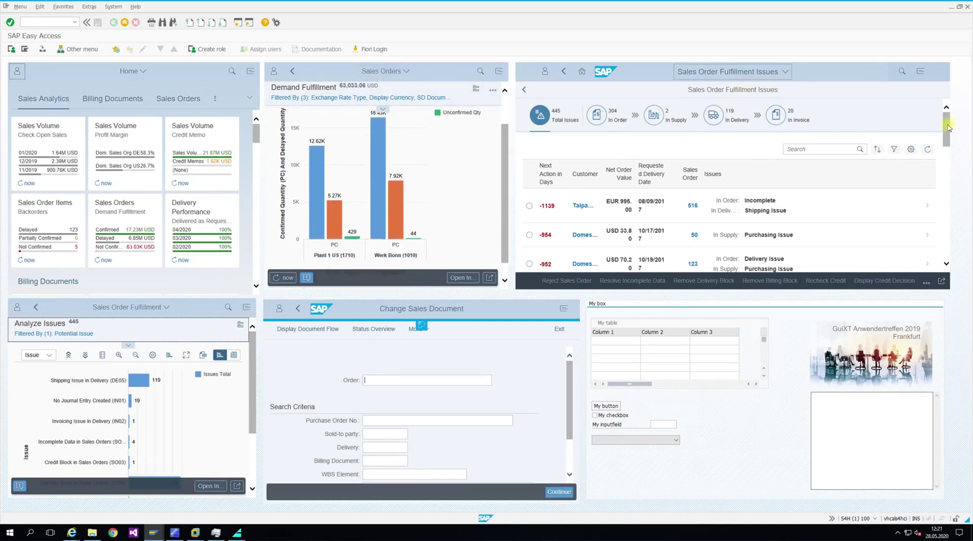
{"action": "scroll", "coordinate": [946, 126], "scroll_direction": "down", "scroll_amount": 3}
{"action": "scroll", "coordinate": [946, 127], "scroll_direction": "up", "scroll_amount": 3}
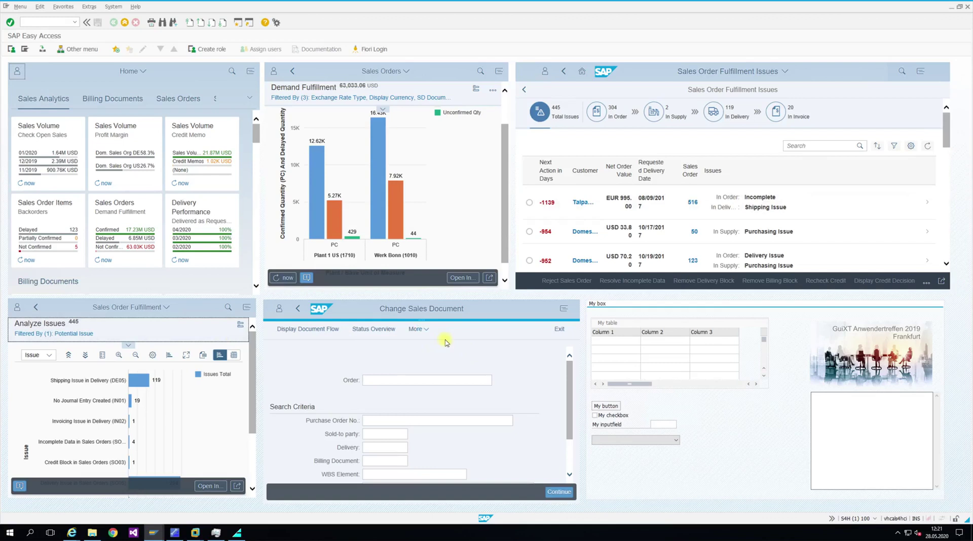
Enter the sales order number in the dashboard's Change Sales Document form and open the order
{"action": "left_click", "coordinate": [448, 360]}
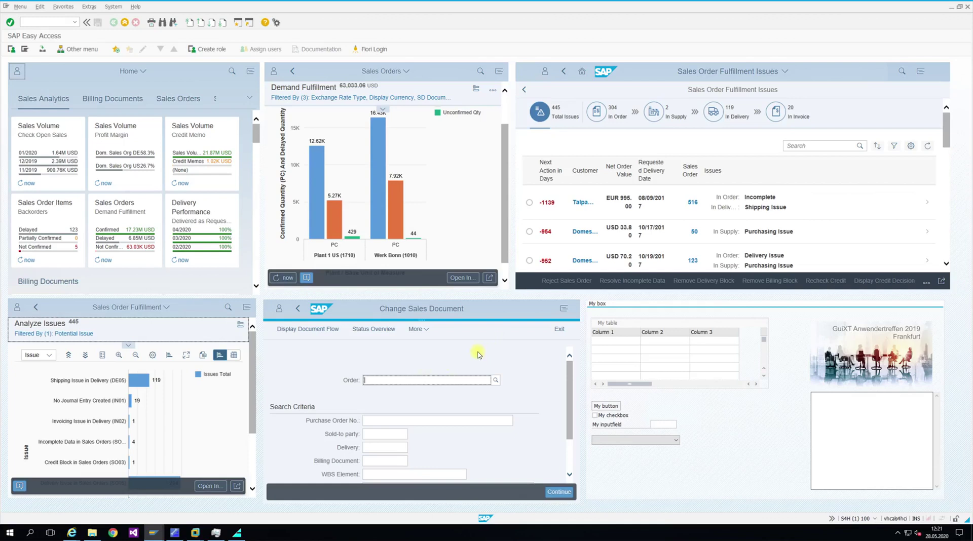
{"action": "type", "text": "22"}
{"action": "key", "text": "Tab"}
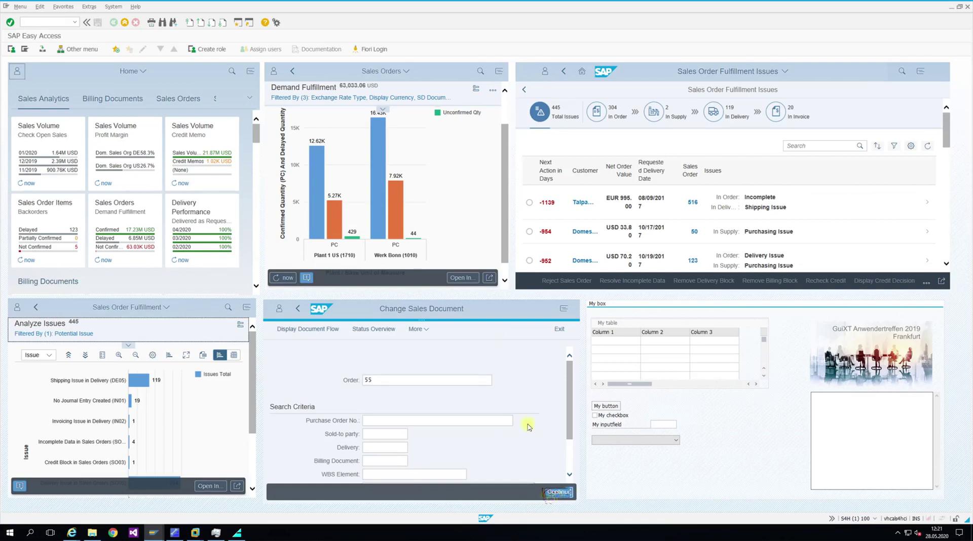
{"action": "key", "text": "Return"}
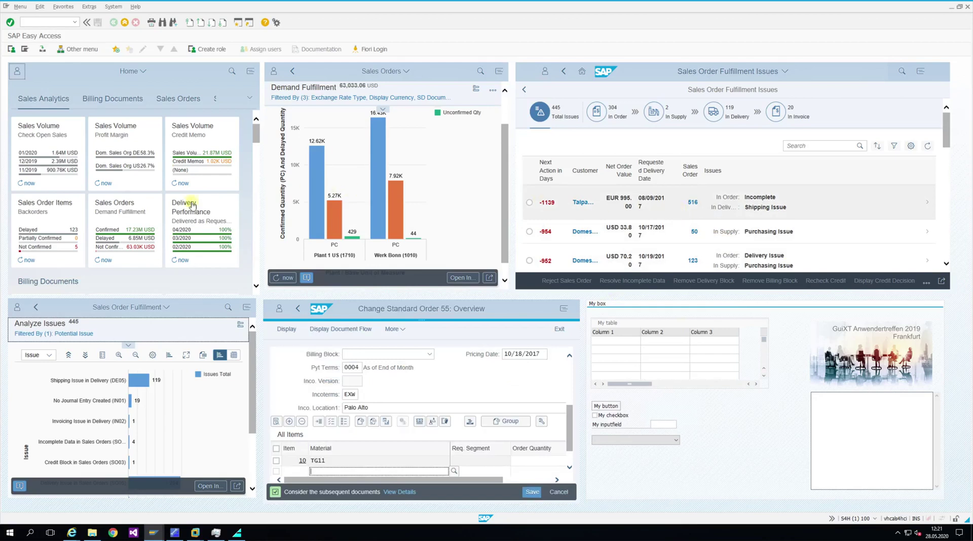
Open the details of the first sales order fulfillment issue and the Sales Volume Profit Margin chart
{"action": "left_click", "coordinate": [673, 208]}
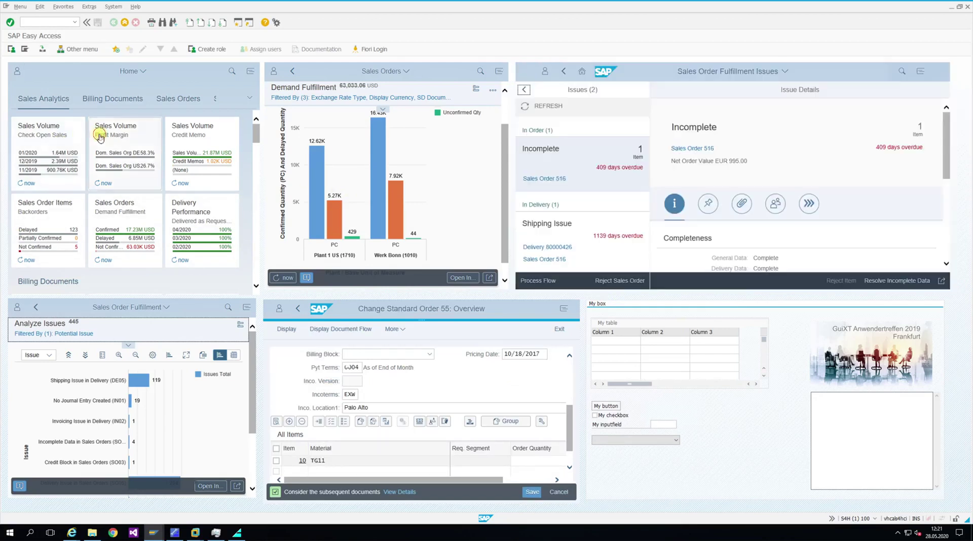
{"action": "left_click", "coordinate": [134, 187]}
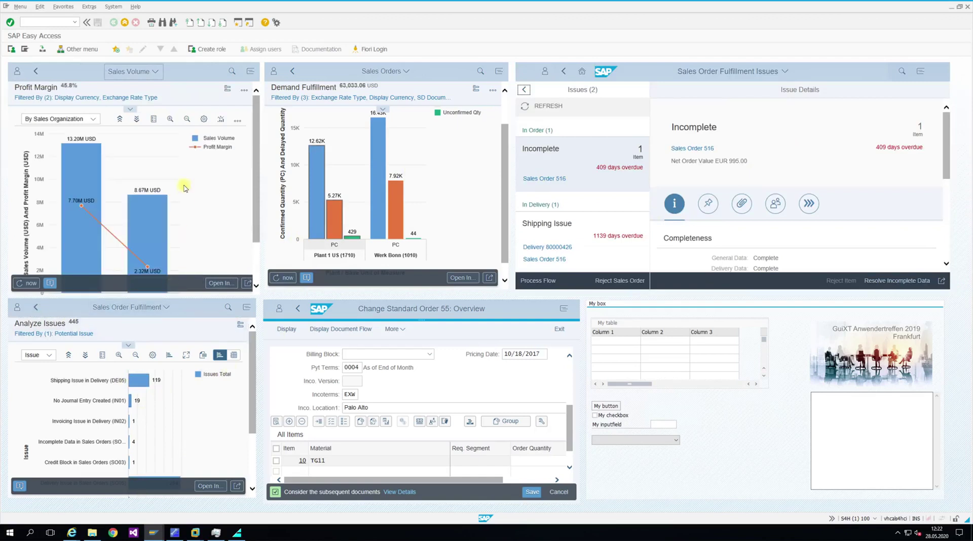
{"action": "left_click_drag", "start_coordinate": [257, 134], "coordinate": [256, 166]}
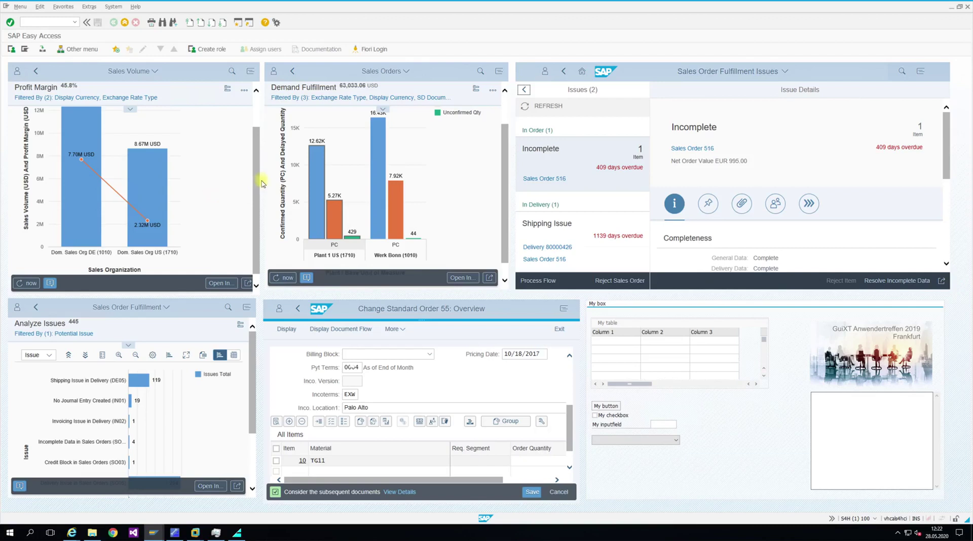
{"action": "scroll", "coordinate": [257, 167], "scroll_direction": "up", "scroll_amount": 1}
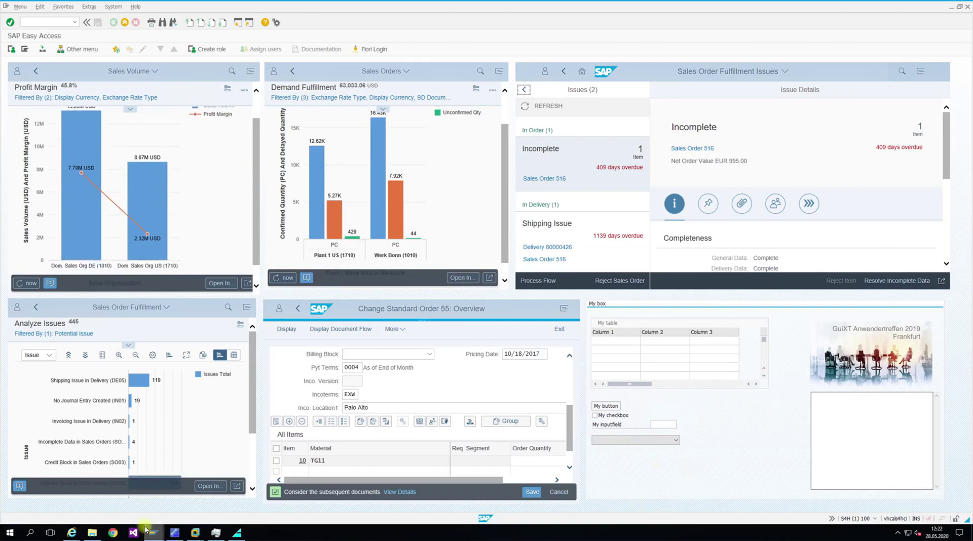
Switch to GuiXT Script Editor Pro and open the current screen's script, saplsmtr_navigation.e0100.txt
{"action": "left_click", "coordinate": [174, 533]}
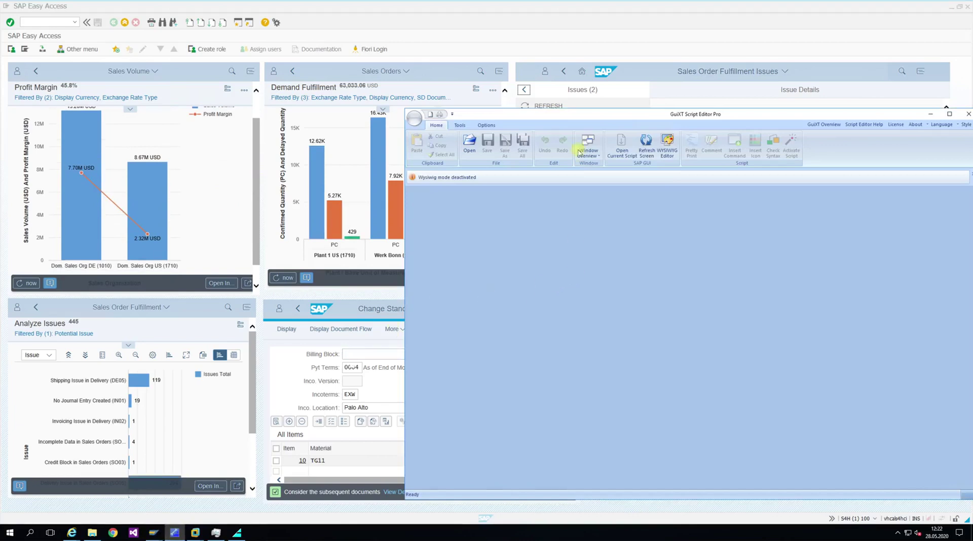
{"action": "left_click_drag", "start_coordinate": [589, 116], "coordinate": [491, 90]}
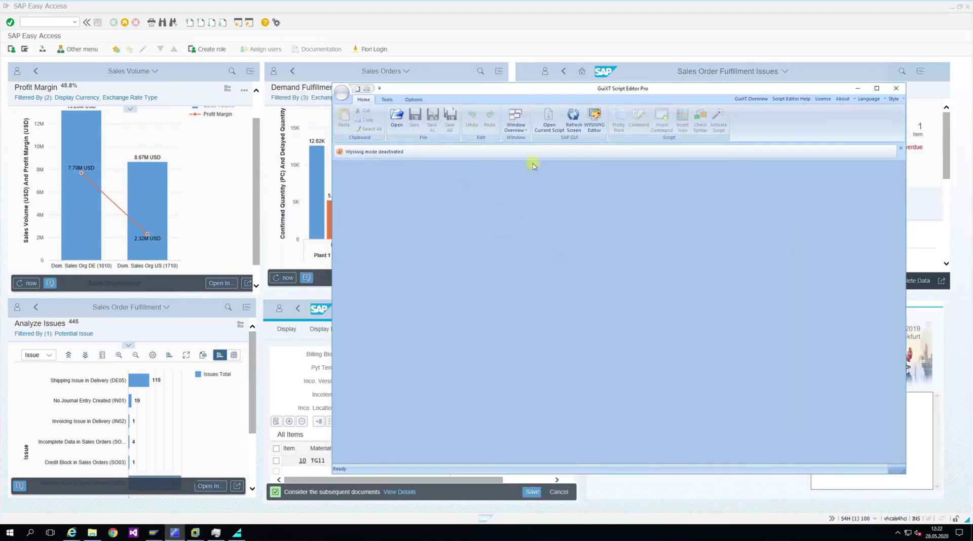
{"action": "left_click", "coordinate": [549, 126]}
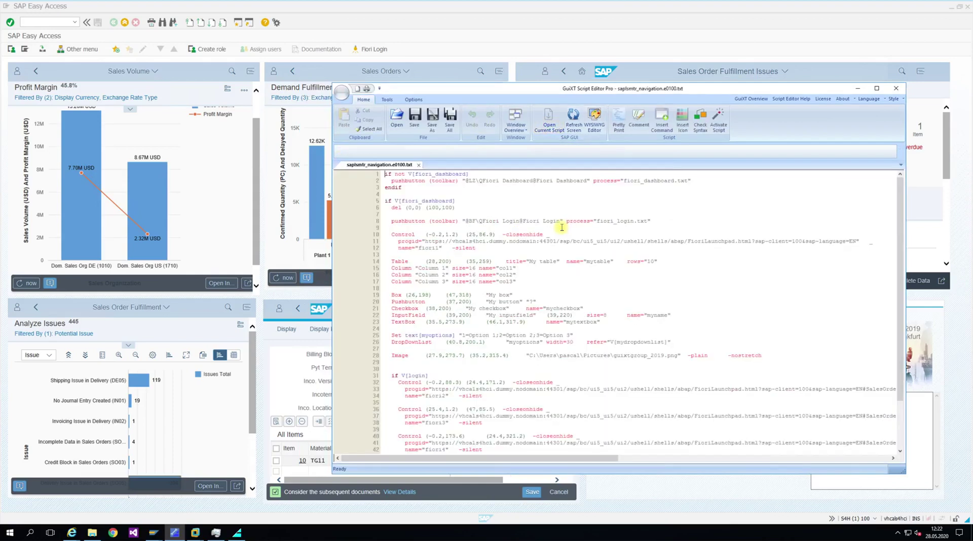
Examine the first Control statement and the full launchpad URLs used by the script's Control statements
{"action": "left_click", "coordinate": [386, 234]}
{"action": "left_click", "coordinate": [868, 242]}
{"action": "scroll", "coordinate": [760, 328], "scroll_direction": "down", "scroll_amount": 1}
{"action": "left_click_drag", "start_coordinate": [593, 459], "coordinate": [780, 456]}
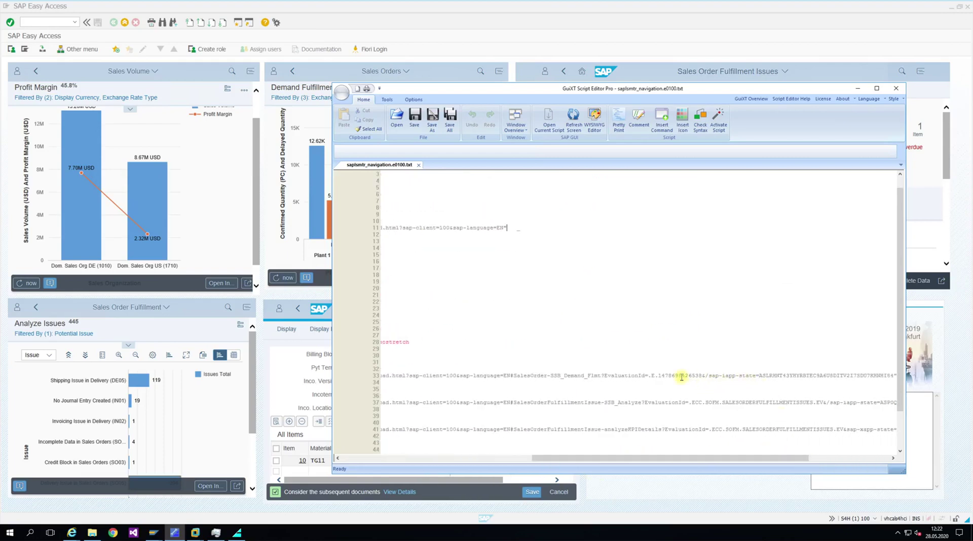
{"action": "left_click_drag", "start_coordinate": [727, 458], "coordinate": [539, 460]}
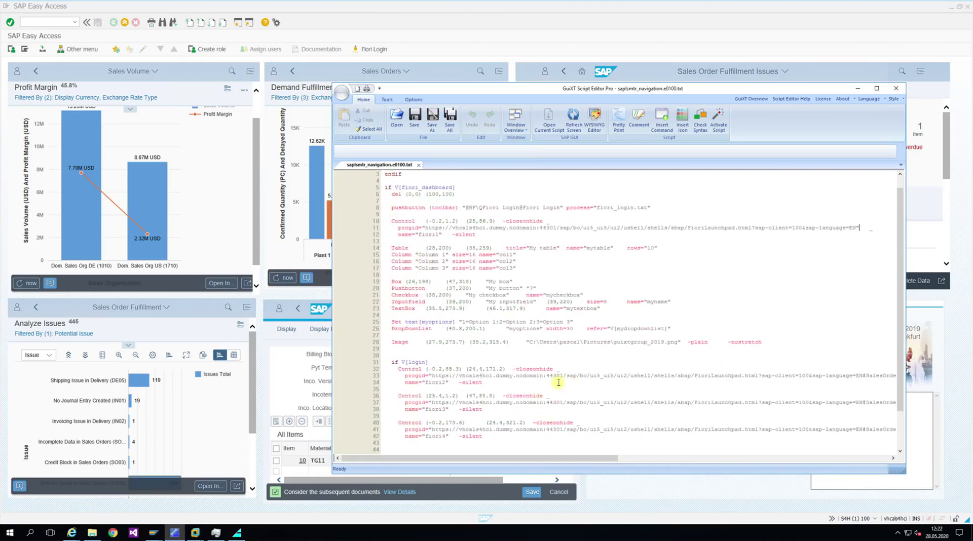
Return to the SAP dashboard and check the grouping options of the Demand Fulfillment chart
{"action": "left_click", "coordinate": [266, 316]}
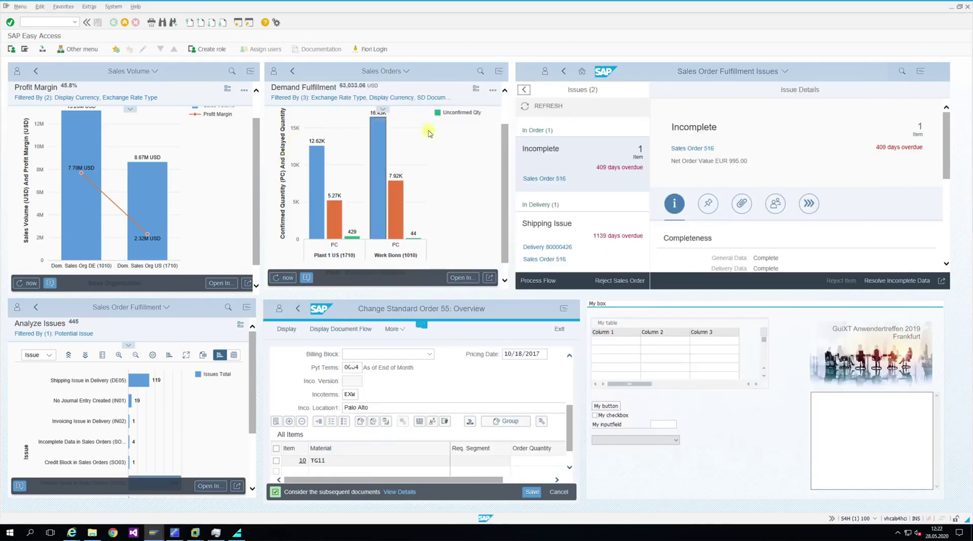
{"action": "scroll", "coordinate": [506, 147], "scroll_direction": "up", "scroll_amount": 2}
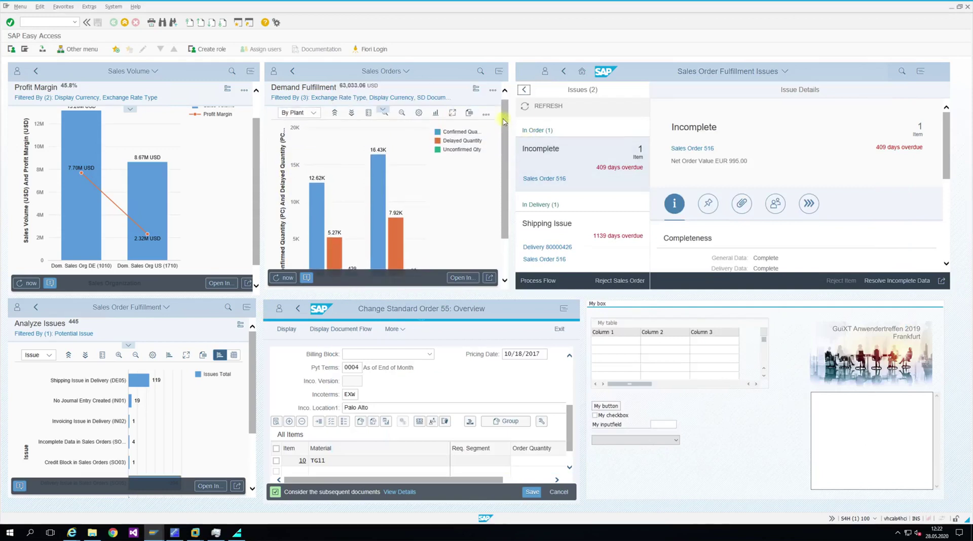
{"action": "left_click", "coordinate": [315, 119]}
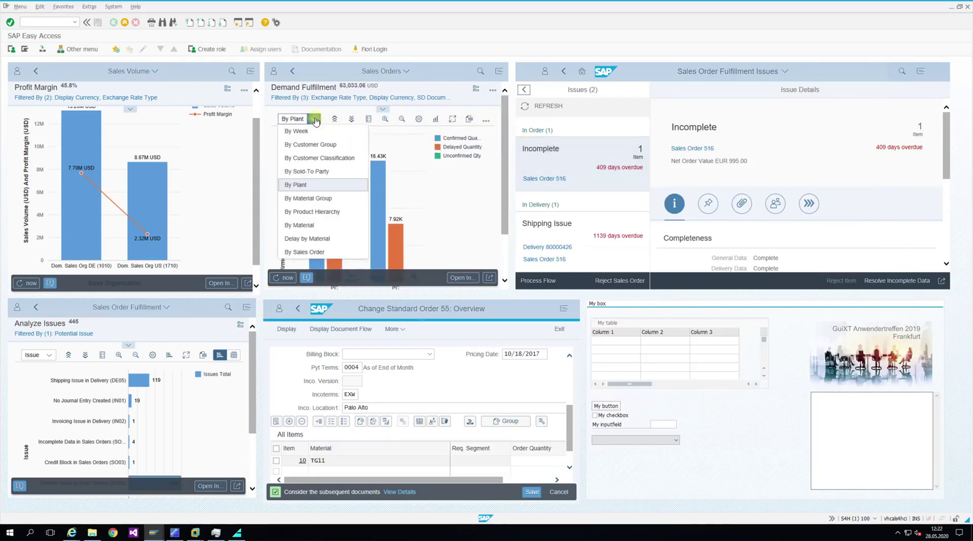
{"action": "left_click", "coordinate": [315, 120]}
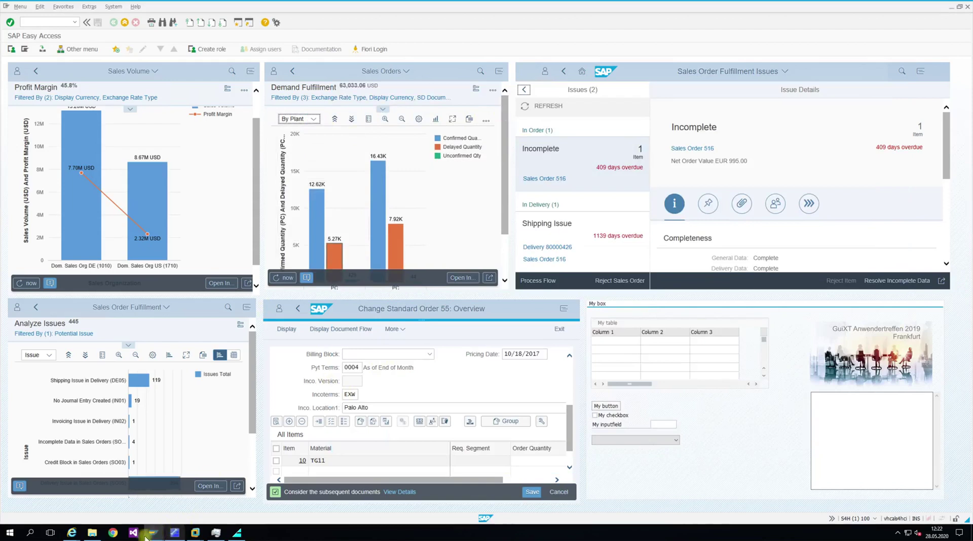
Switch to GuiXT Script Editor Pro and open fiori_login.txt from the Fiori Login pushbutton line to examine its callJS login call
{"action": "left_click", "coordinate": [175, 532]}
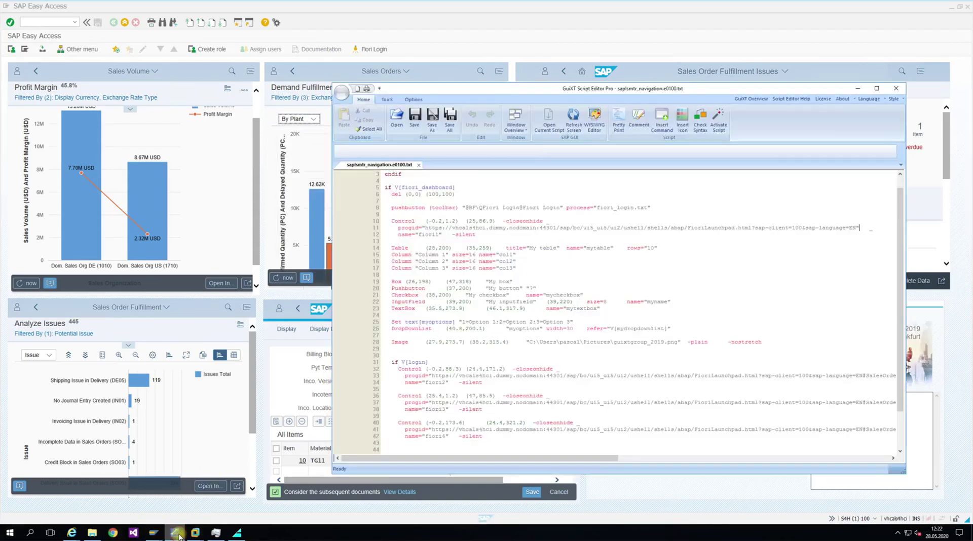
{"action": "left_click", "coordinate": [625, 323]}
{"action": "scroll", "coordinate": [551, 244], "scroll_direction": "up", "scroll_amount": 1}
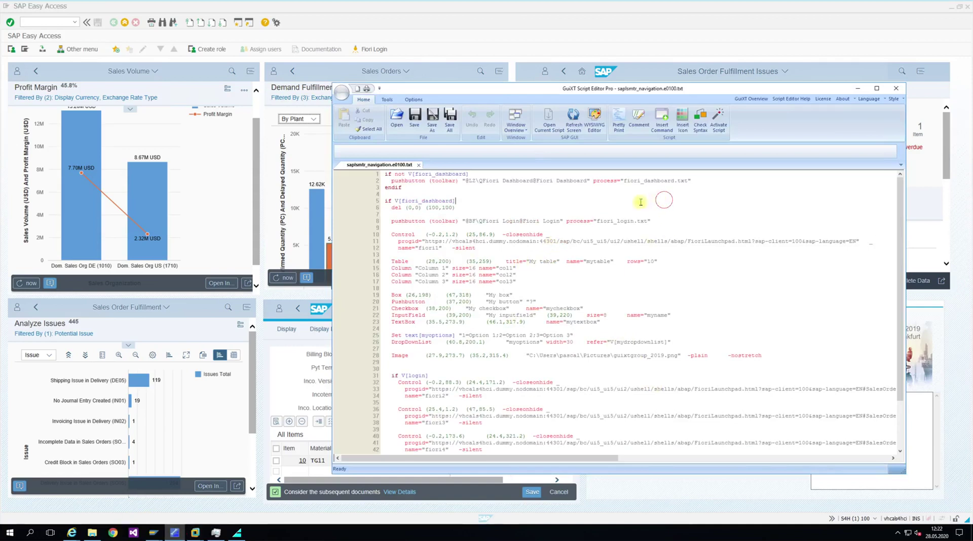
{"action": "double_click", "coordinate": [616, 221]}
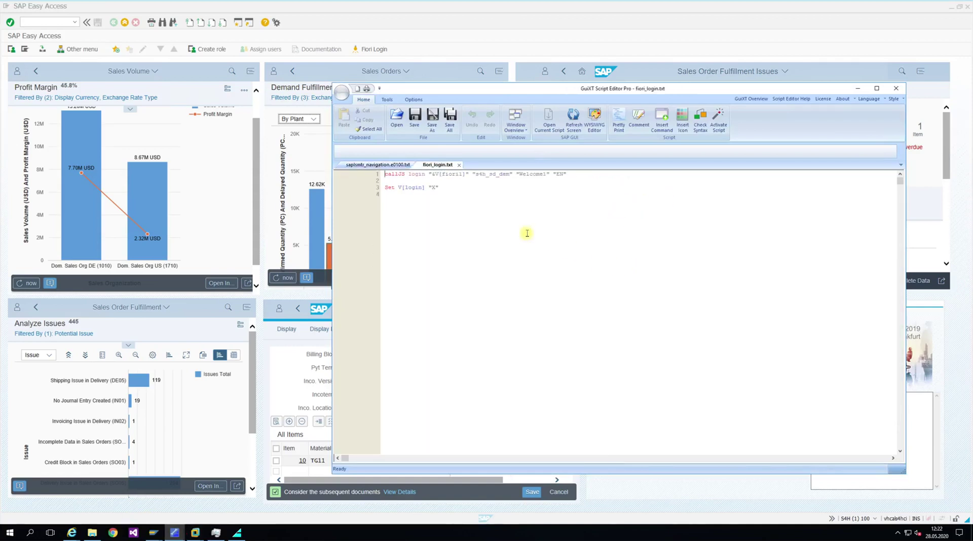
{"action": "left_click", "coordinate": [576, 175]}
{"action": "left_click", "coordinate": [433, 181]}
Open fiori.js from the guixtjs folder on drive C: in the text editor and examine the login function's signature
{"action": "left_click", "coordinate": [92, 532]}
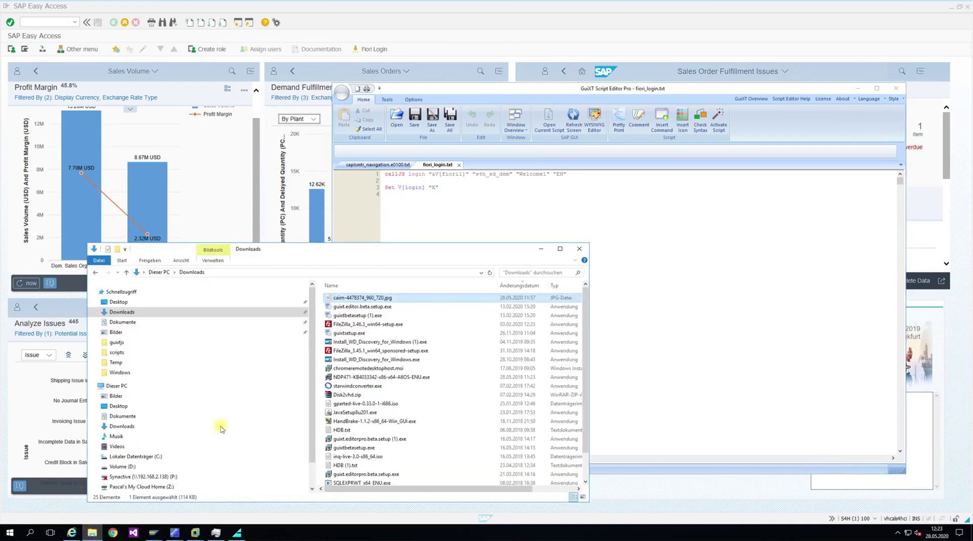
{"action": "left_click", "coordinate": [159, 272]}
{"action": "double_click", "coordinate": [361, 385]}
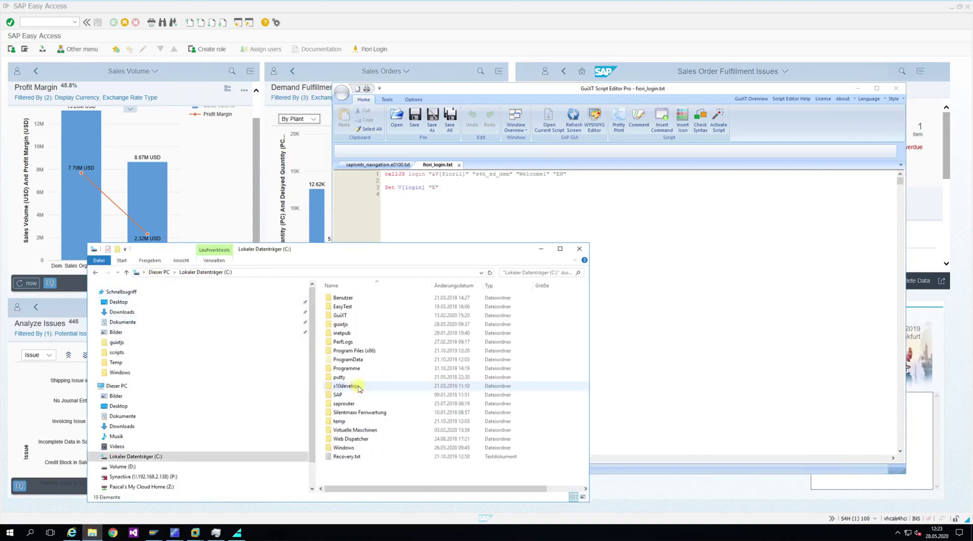
{"action": "double_click", "coordinate": [358, 323]}
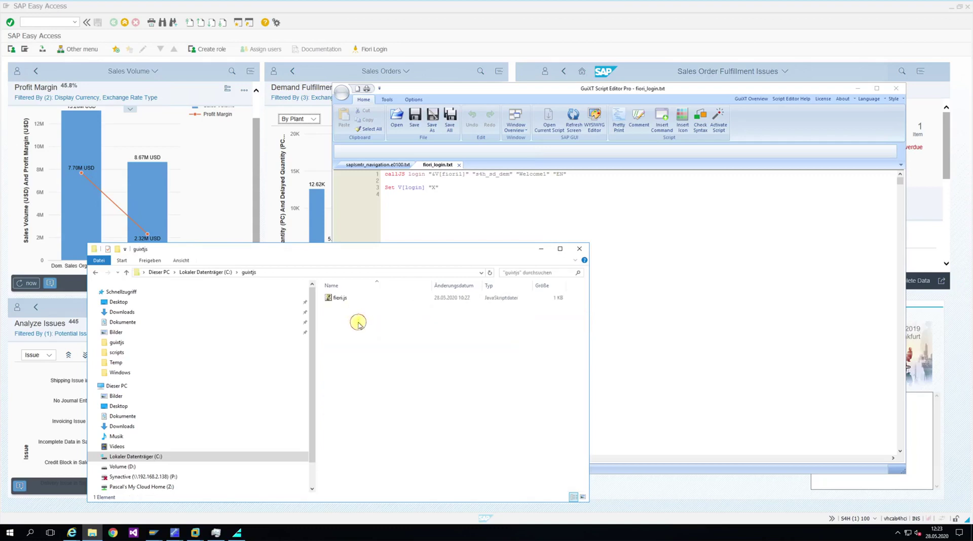
{"action": "right_click", "coordinate": [340, 298]}
{"action": "left_click", "coordinate": [375, 320]}
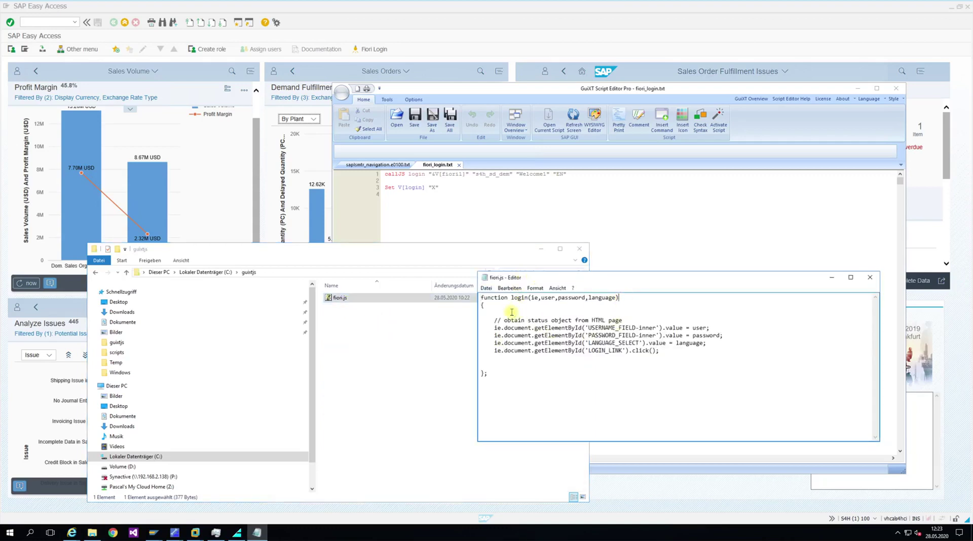
{"action": "left_click", "coordinate": [536, 298]}
Return briefly to the SAP dashboard, examine the field assignments in the fiori.js login function and close the file
{"action": "left_click_drag", "start_coordinate": [284, 249], "coordinate": [207, 264]}
{"action": "left_click", "coordinate": [218, 94]}
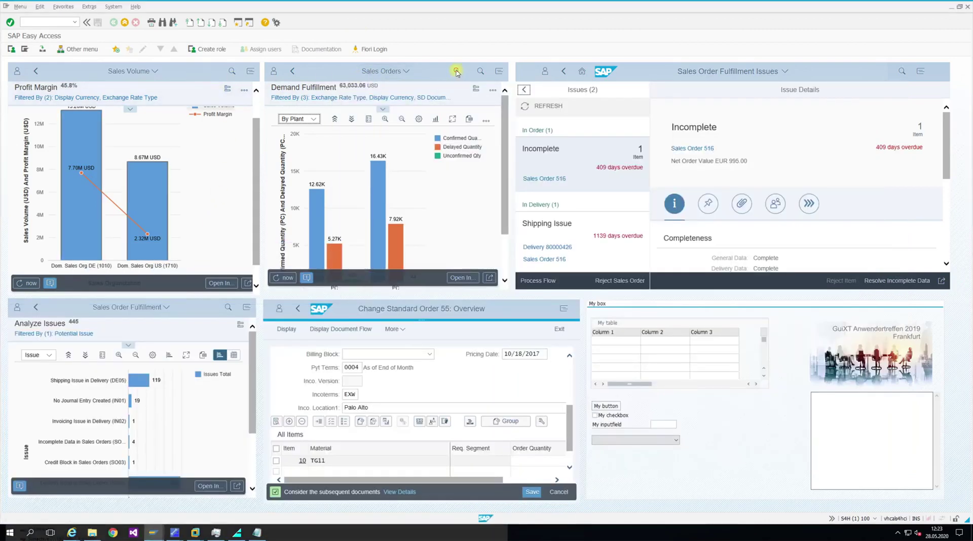
{"action": "key", "text": "alt+m"}
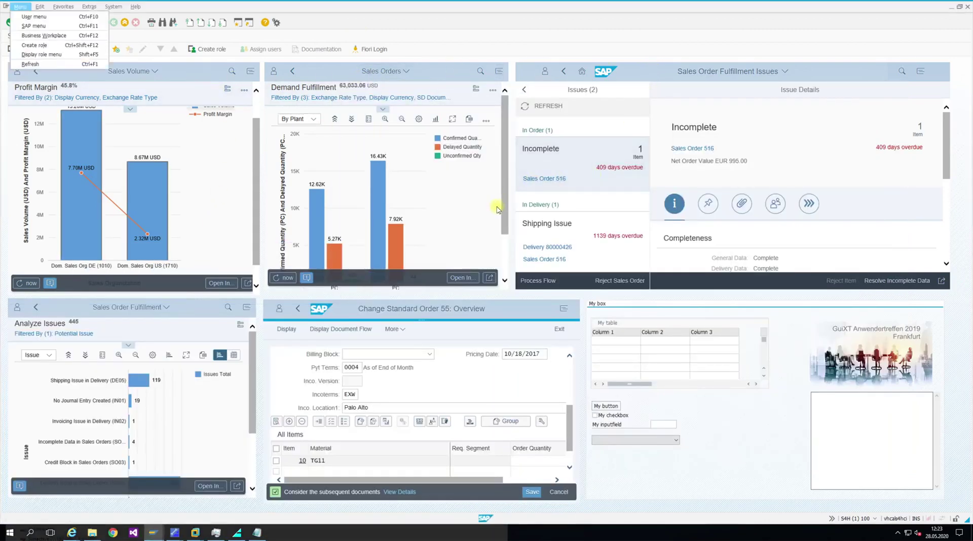
{"action": "left_click", "coordinate": [257, 532]}
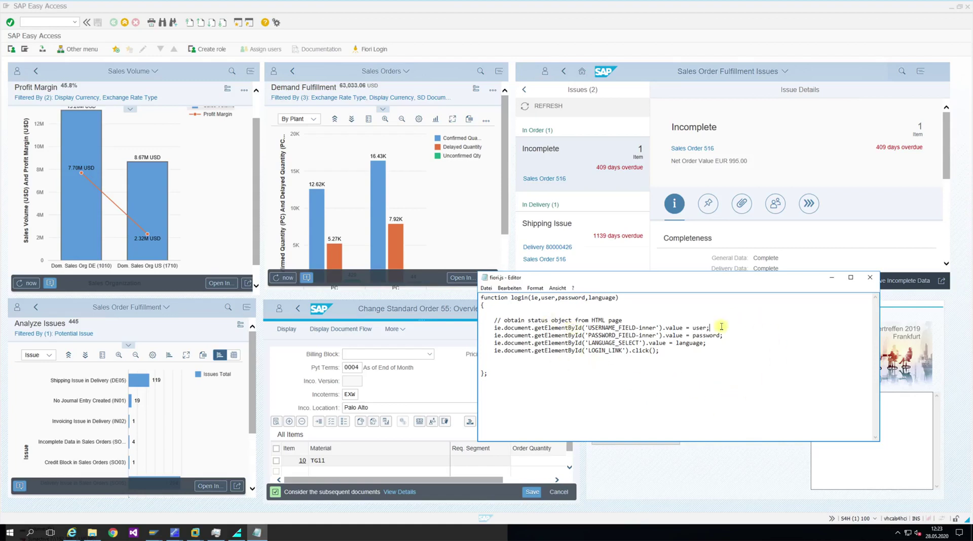
{"action": "left_click", "coordinate": [728, 343]}
{"action": "left_click", "coordinate": [870, 277]}
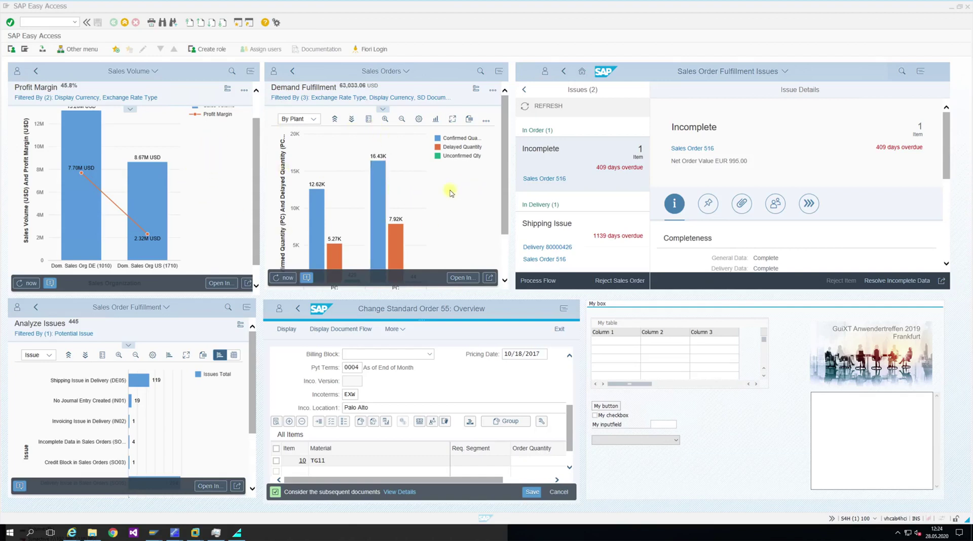
Switch back to the fiori_login.txt window of GuiXT Script Editor Pro and activate WYSIWYG editing of the SAP screen
{"action": "left_click", "coordinate": [739, 438]}
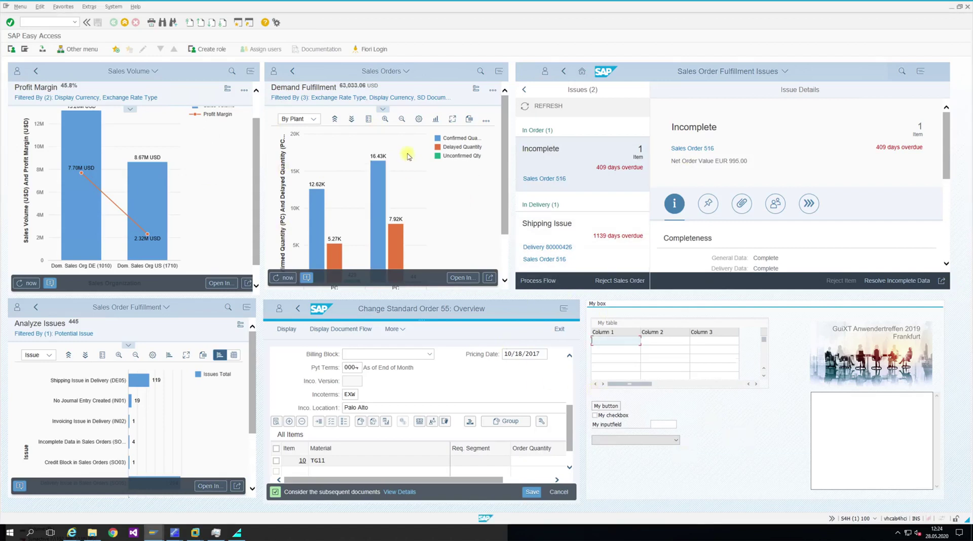
{"action": "mouse_move", "coordinate": [191, 534]}
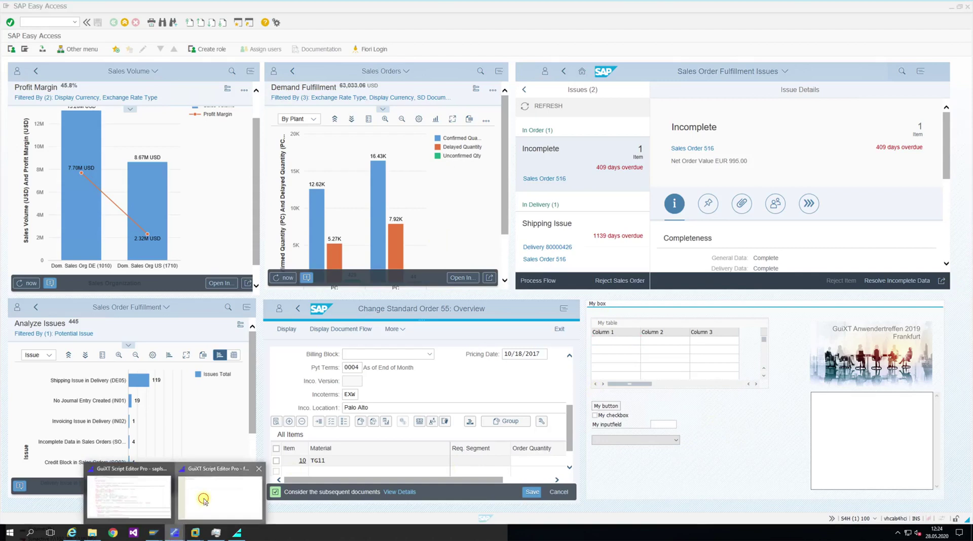
{"action": "left_click", "coordinate": [203, 500]}
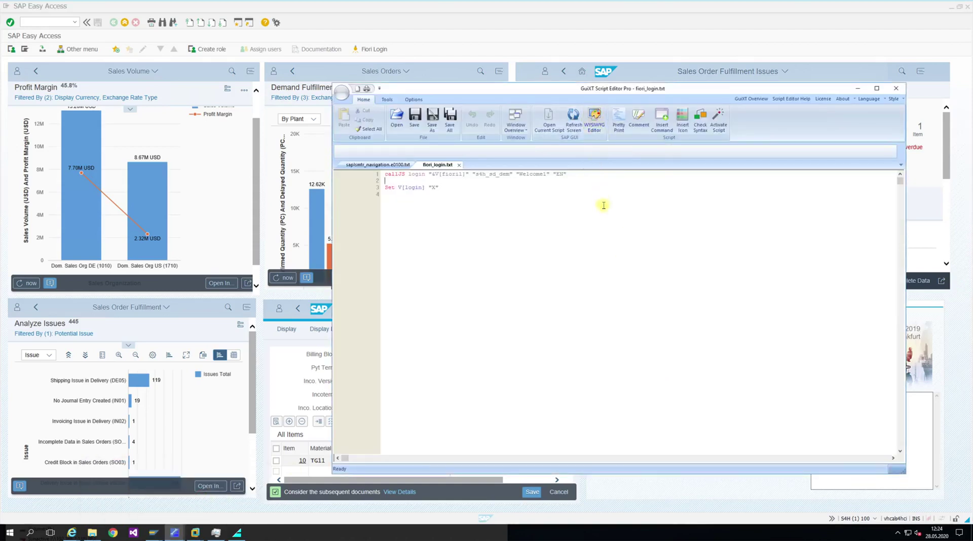
{"action": "left_click", "coordinate": [593, 121]}
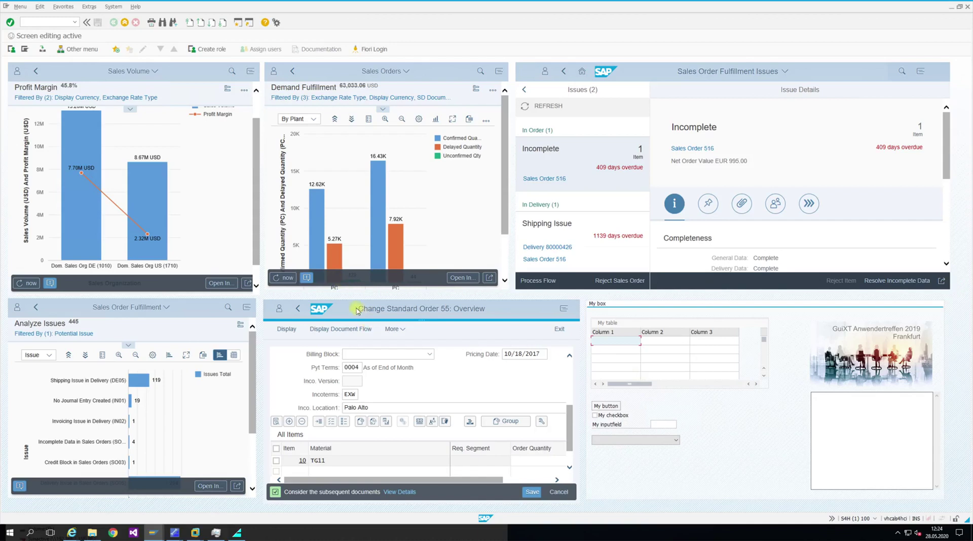
Delete the My box frame and all elements inside it, including the table, button, checkbox, input field, dropdown, image and text box
{"action": "left_click", "coordinate": [618, 303]}
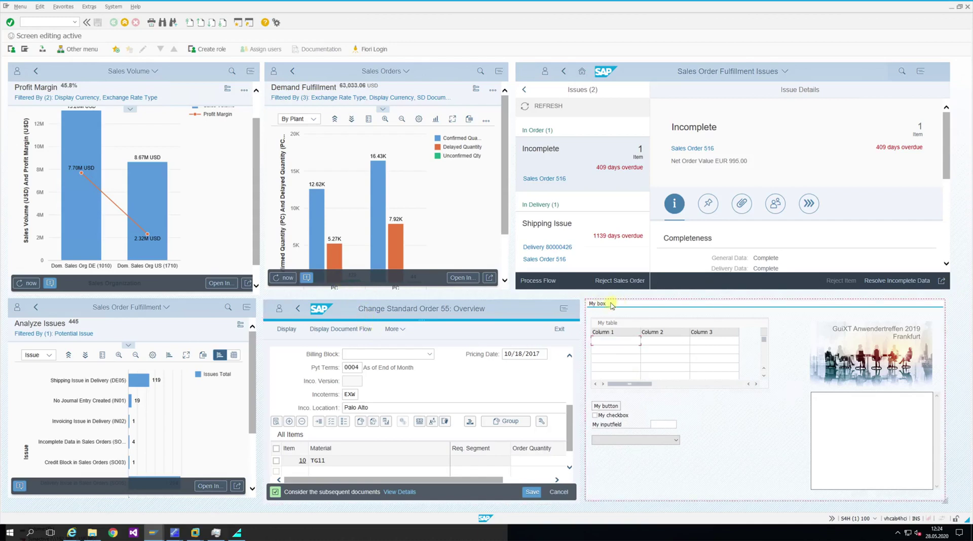
{"action": "key", "text": "Delete"}
{"action": "left_click_drag", "start_coordinate": [585, 310], "coordinate": [953, 504]}
{"action": "key", "text": "Delete"}
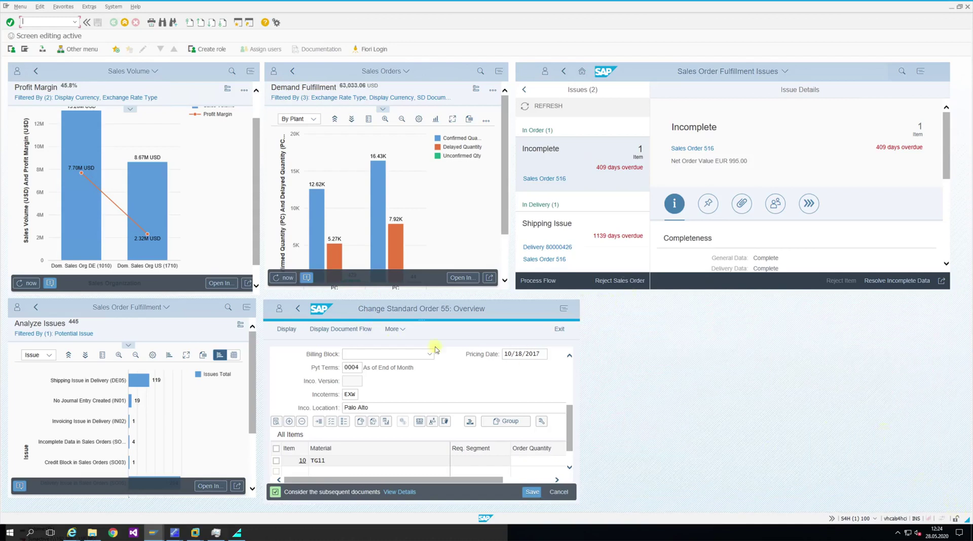
Move the Change Standard Order control beneath Sales Order Fulfillment Issues and place the Analyze Issues control directly beside it
{"action": "left_click", "coordinate": [381, 333]}
{"action": "left_click_drag", "start_coordinate": [380, 333], "coordinate": [708, 319]}
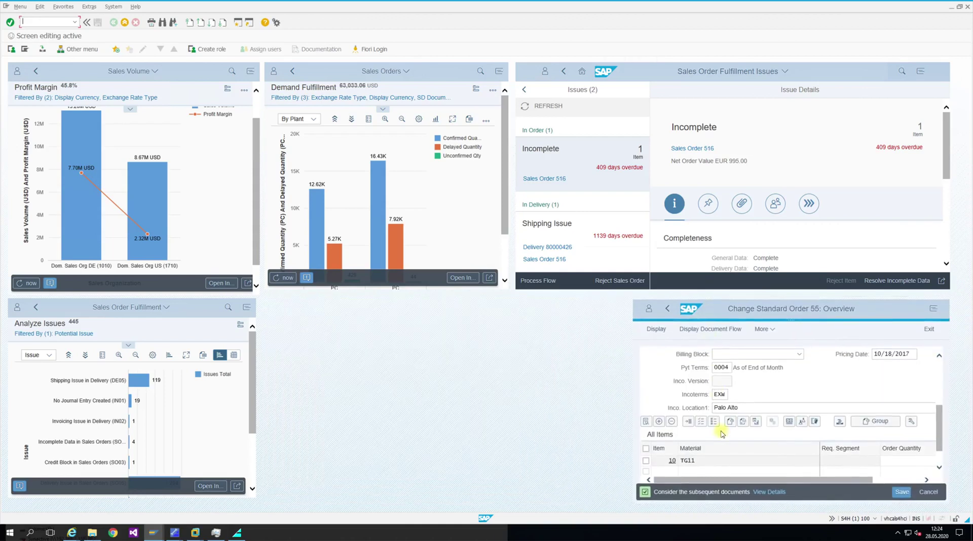
{"action": "left_click", "coordinate": [94, 303]}
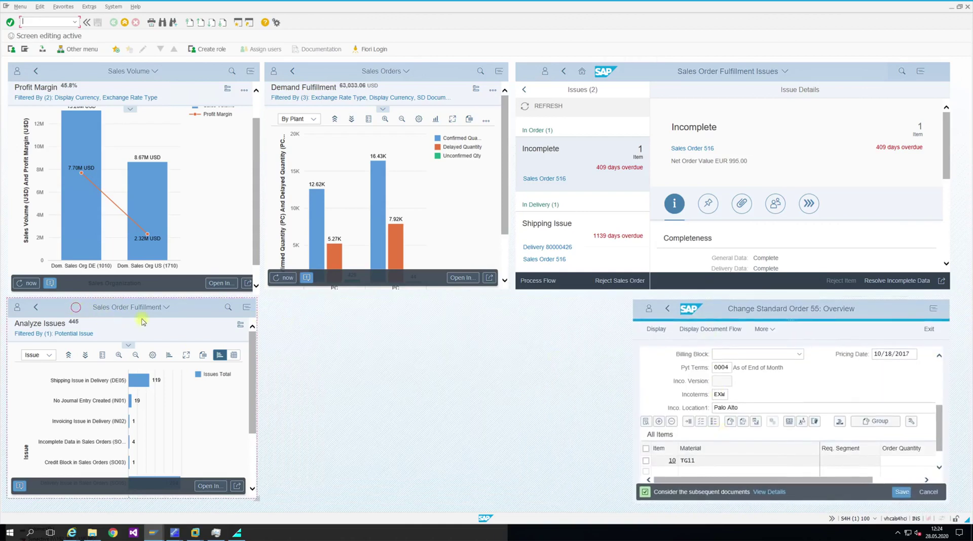
{"action": "left_click_drag", "start_coordinate": [142, 321], "coordinate": [425, 317]}
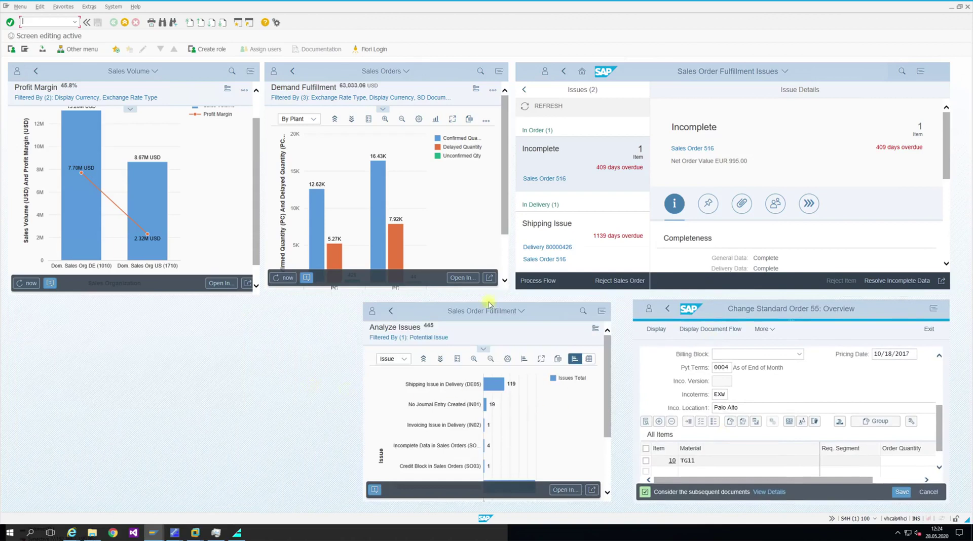
Add a new Control element in the freed area below Profit Margin and enlarge it to span about (26.5,4.9) to (46.5,121.2)
{"action": "left_click", "coordinate": [97, 354]}
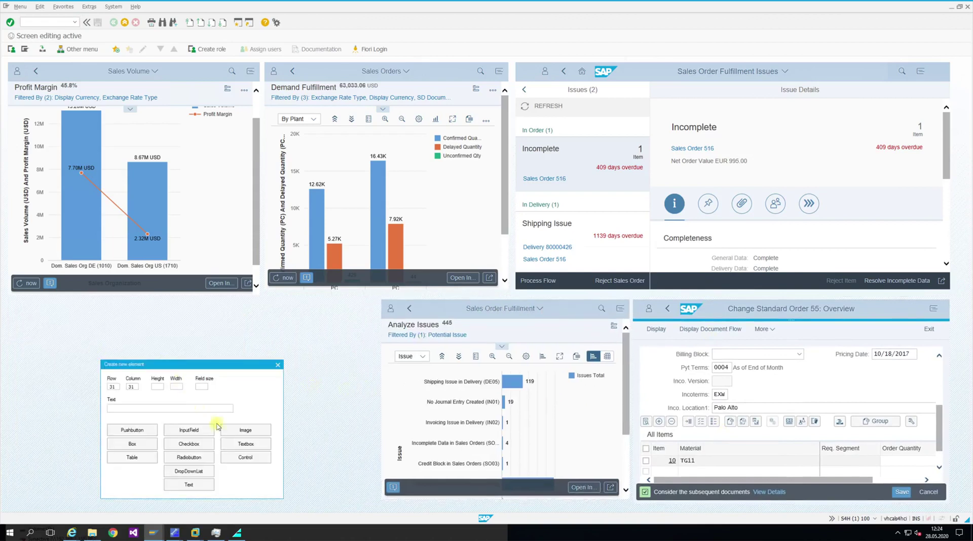
{"action": "left_click", "coordinate": [246, 458]}
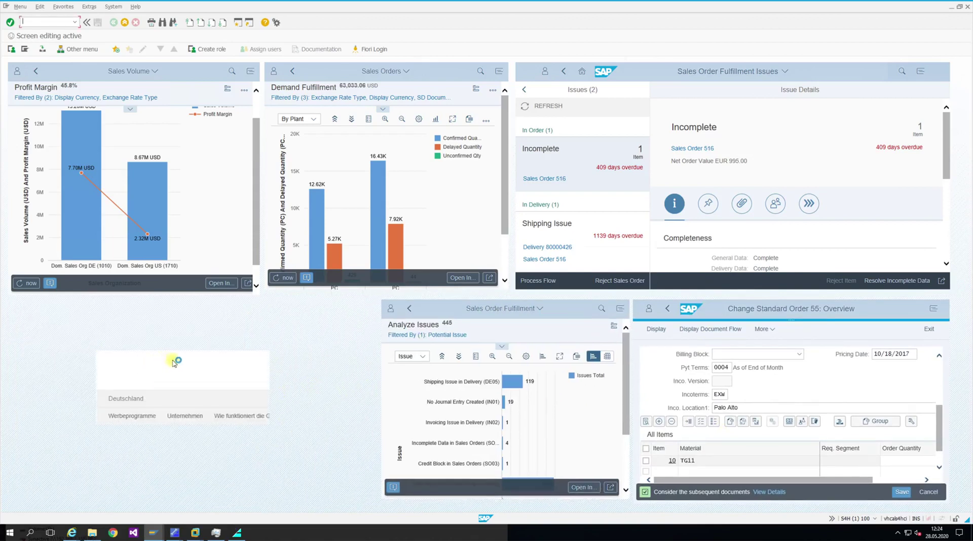
{"action": "left_click_drag", "start_coordinate": [107, 356], "coordinate": [40, 320]}
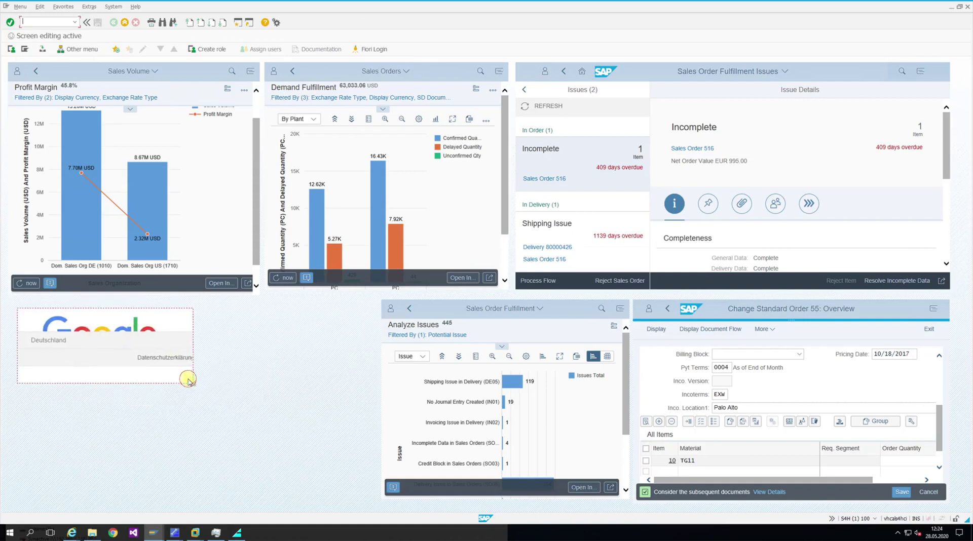
{"action": "left_click_drag", "start_coordinate": [357, 498], "coordinate": [358, 496]}
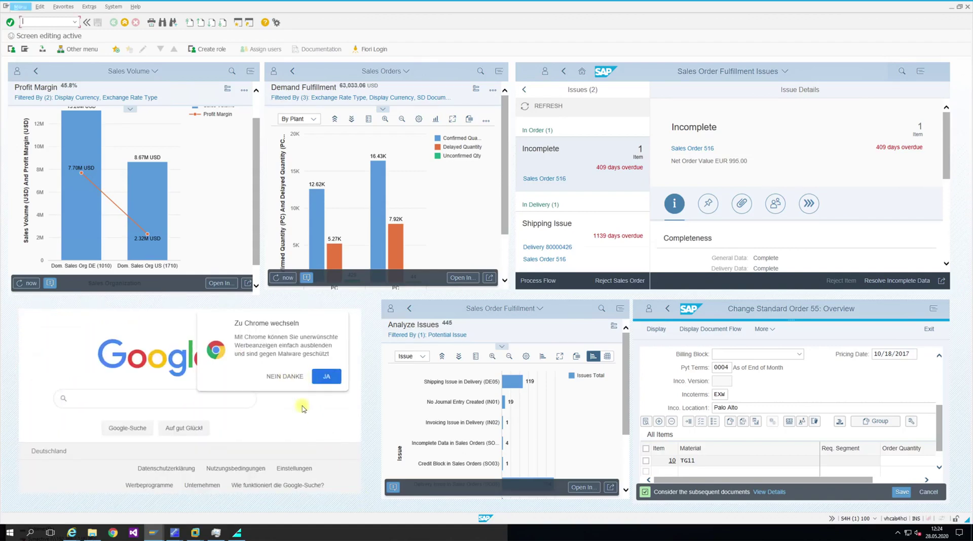
Switch to GuiXT Script Editor Pro, close fiori_login.txt and deactivate WYSIWYG mode before returning to the SAP dashboard
{"action": "key", "text": "alt+Tab"}
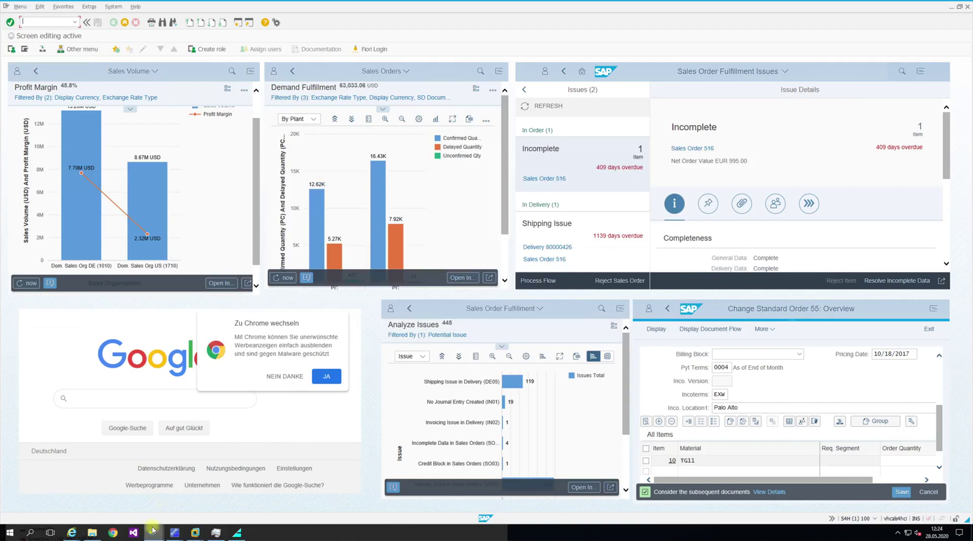
{"action": "left_click", "coordinate": [199, 507]}
{"action": "left_click", "coordinate": [558, 330]}
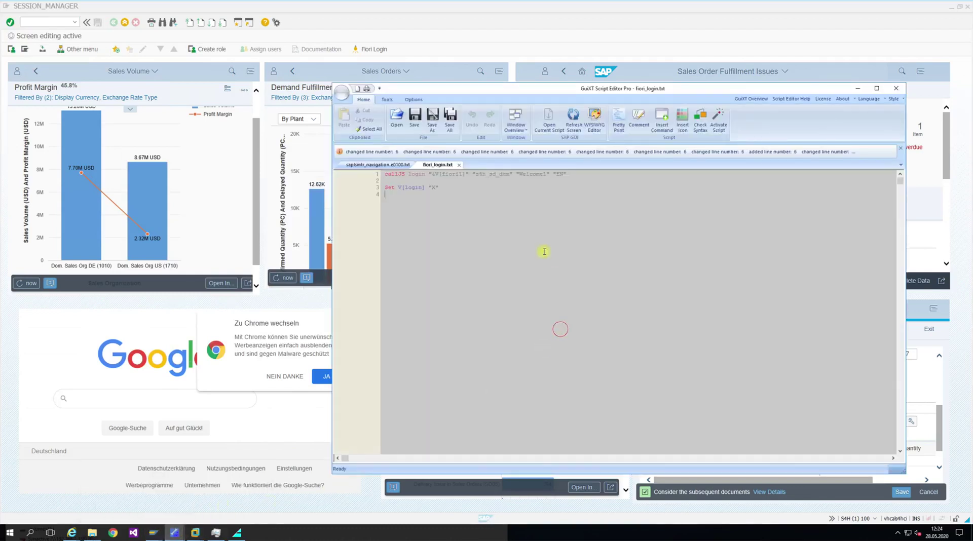
{"action": "left_click", "coordinate": [461, 164]}
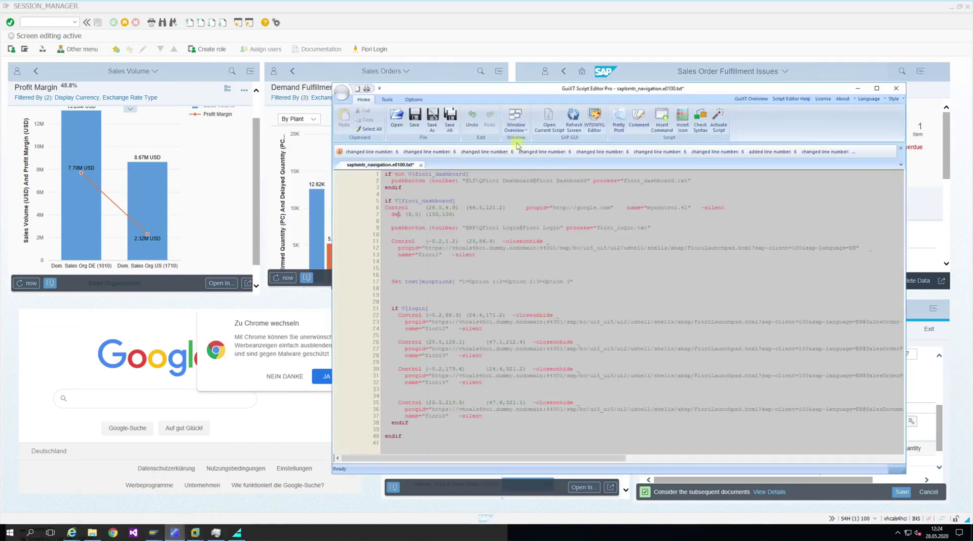
{"action": "left_click", "coordinate": [594, 119]}
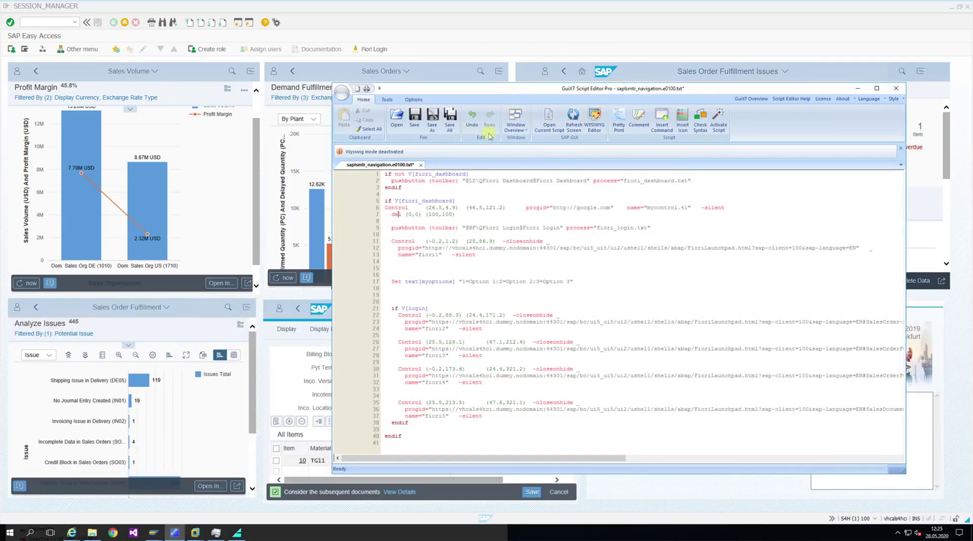
{"action": "left_click", "coordinate": [260, 340]}
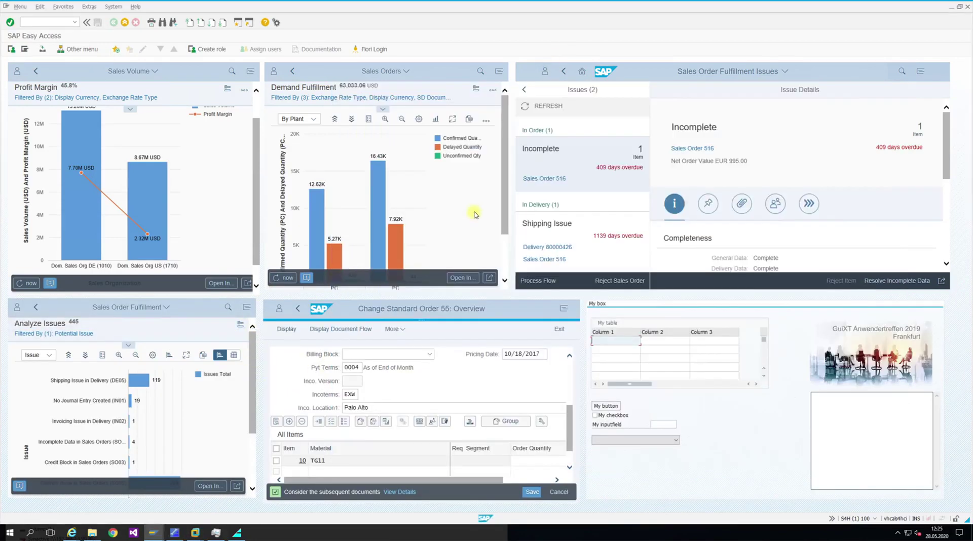